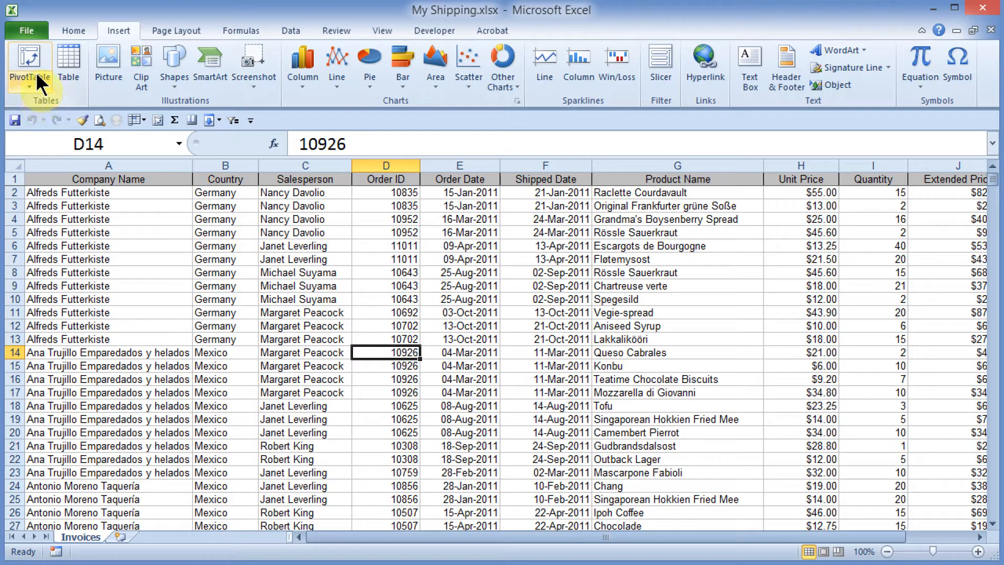
# Create a PivotTable from the invoice data on a new worksheet, with Salesperson, Shipped Date and Product Name as row labels and Quantity as values.
pyautogui.click(28, 63)
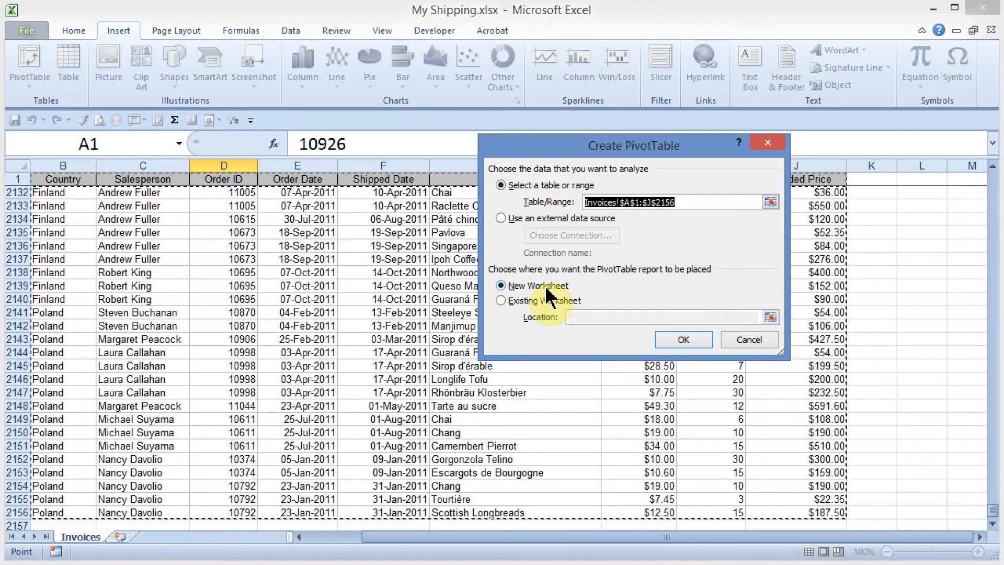
pyautogui.click(690, 337)
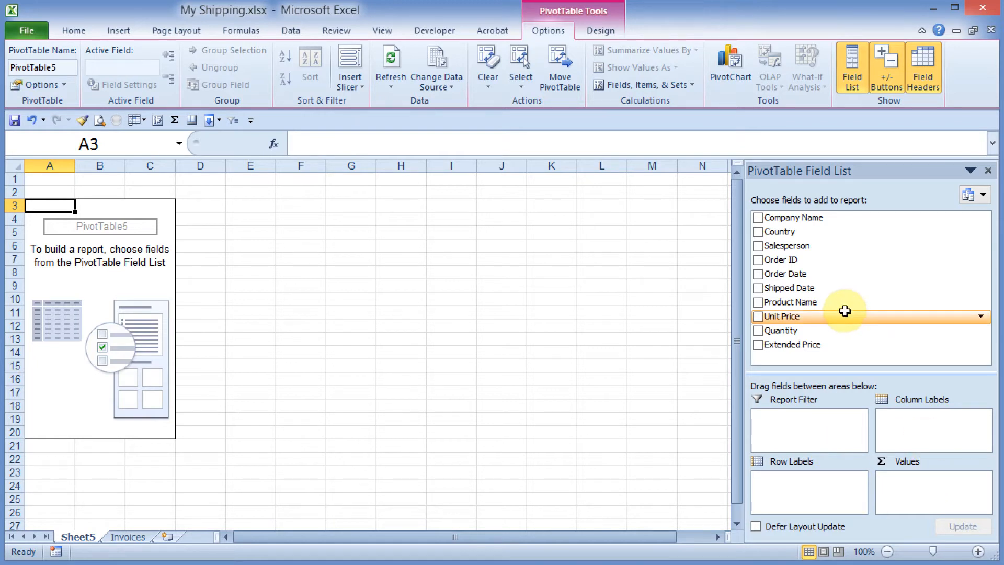
pyautogui.click(760, 245)
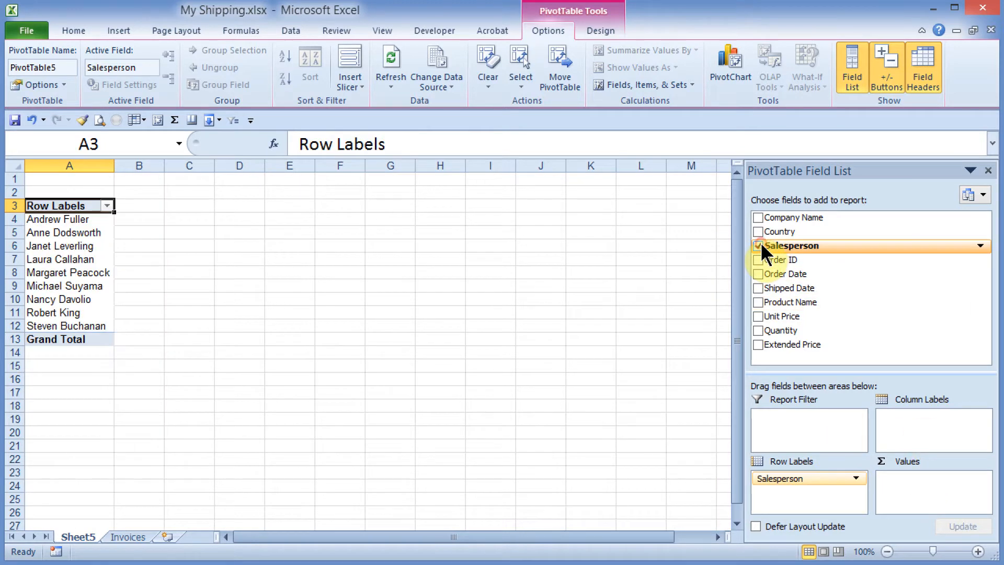
pyautogui.click(758, 288)
pyautogui.click(757, 301)
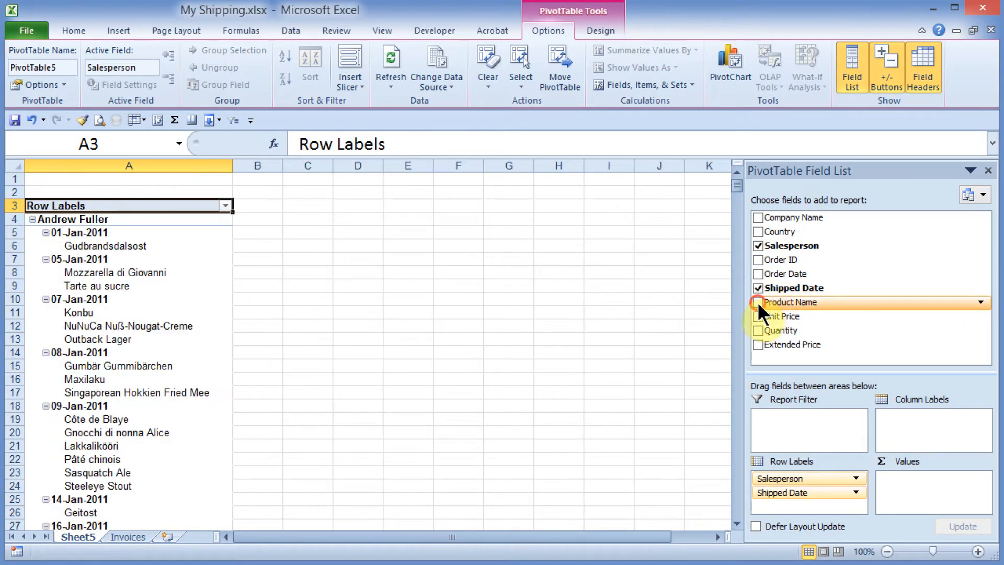
pyautogui.click(758, 330)
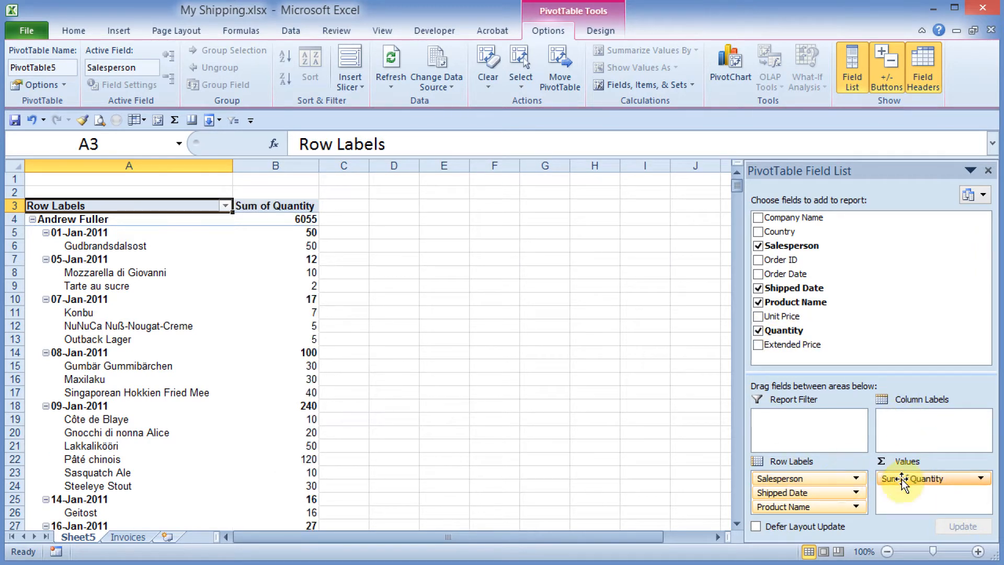
# Undock the PivotTable Field List and float it over the worksheet, clear of the report.
pyautogui.moveTo(812, 478); pyautogui.dragTo(628, 285)
pyautogui.moveTo(783, 251); pyautogui.dragTo(825, 475)
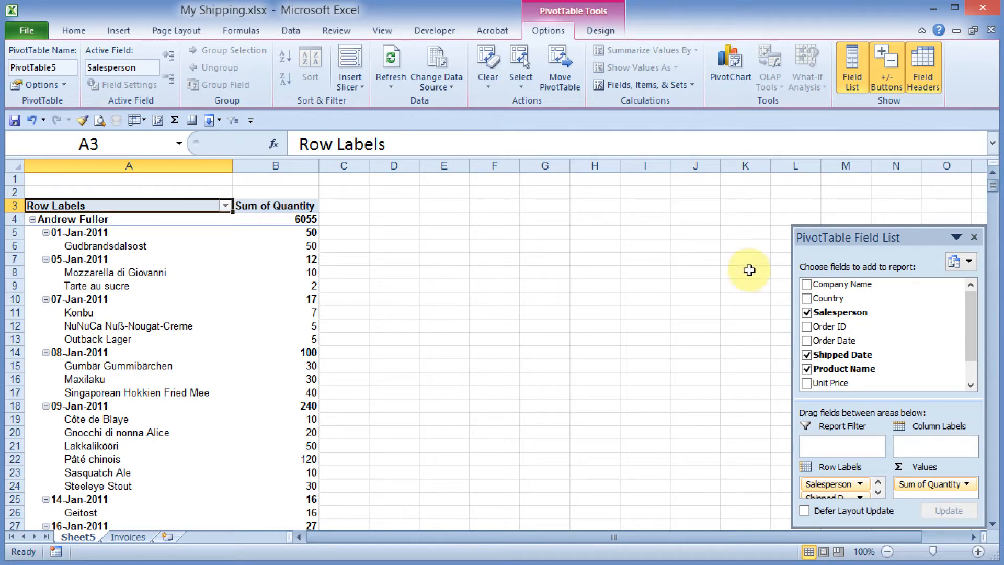
pyautogui.moveTo(830, 237); pyautogui.dragTo(779, 81)
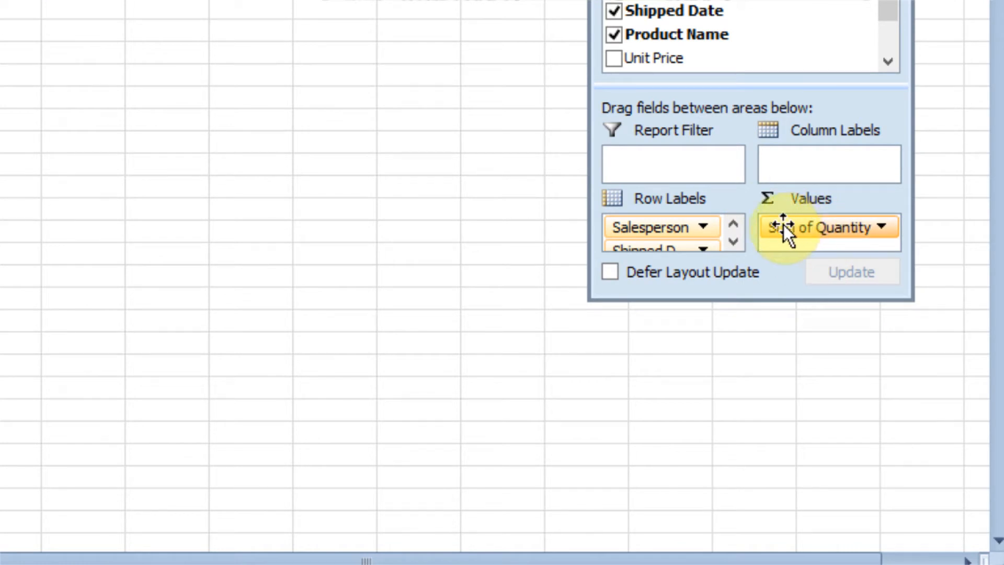
# Give the summed Quantity value field the custom name "Total Quantity Sold".
pyautogui.click(882, 228)
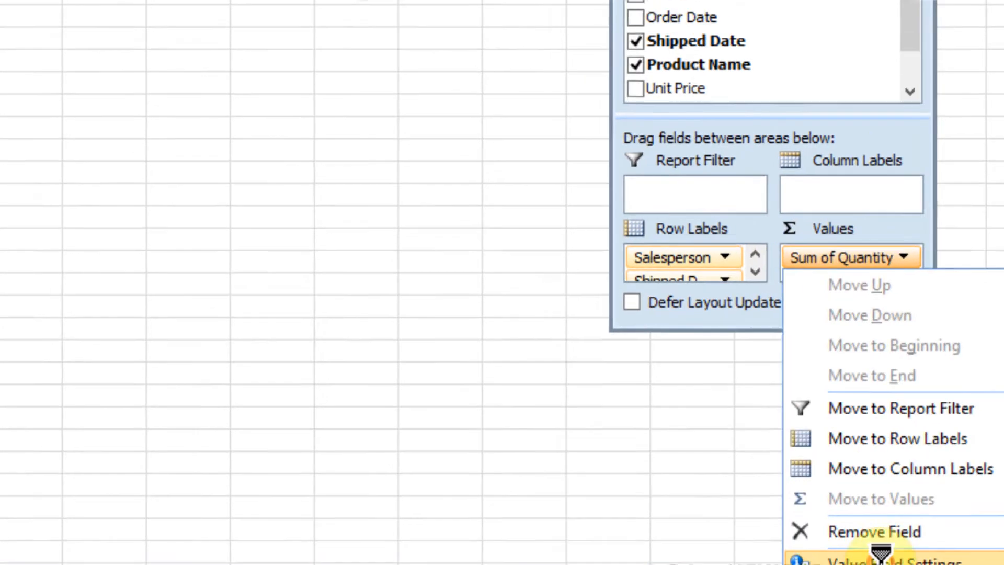
pyautogui.click(881, 557)
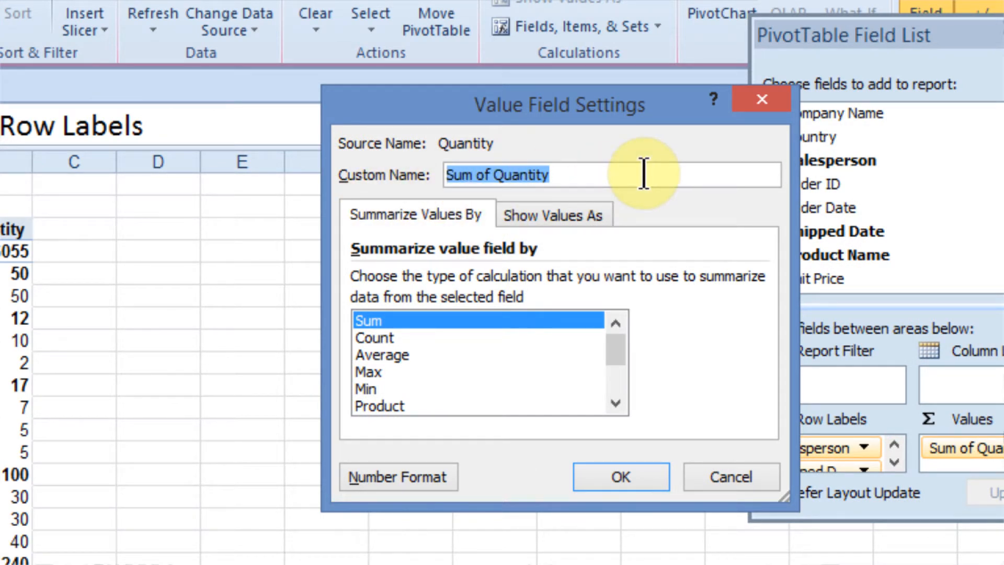
pyautogui.write('Total Quantity Sold')
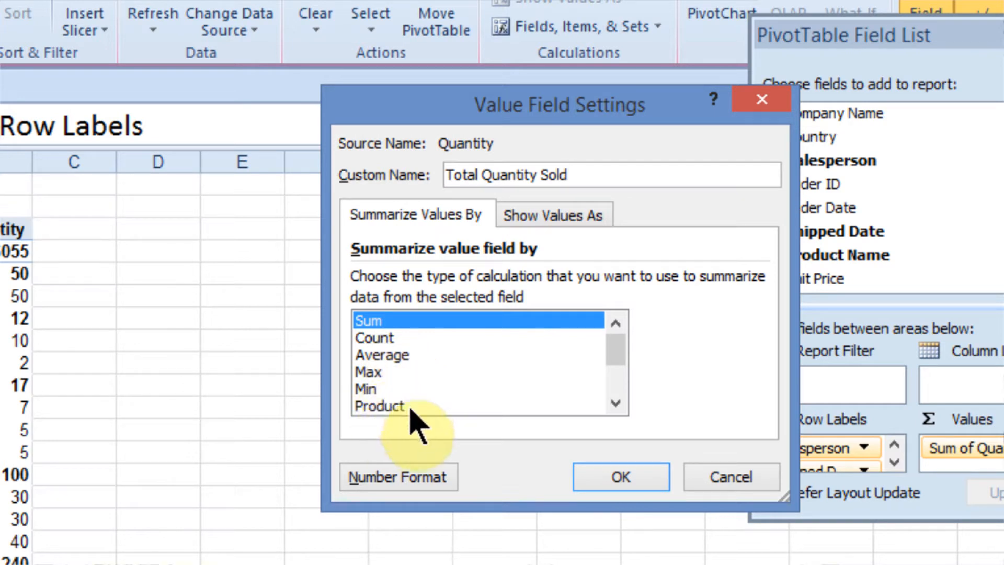
pyautogui.moveTo(617, 349)
pyautogui.mouseDown()
pyautogui.moveTo(625, 405)
pyautogui.moveTo(608, 366)
pyautogui.moveTo(612, 338)
pyautogui.mouseUp()
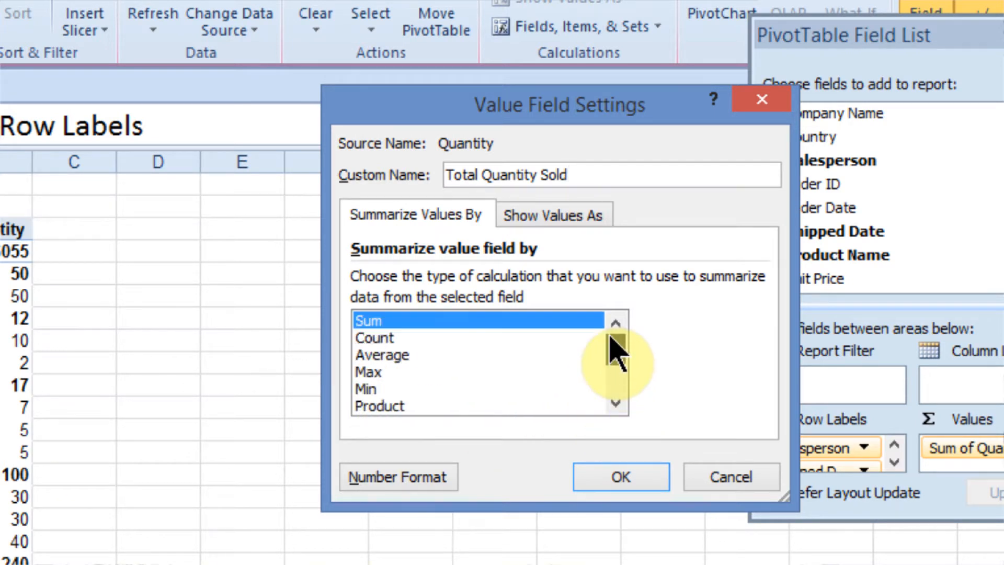
# Format the quantity values as Number with 0 decimal places and a thousands separator, and apply the value field settings.
pyautogui.click(390, 480)
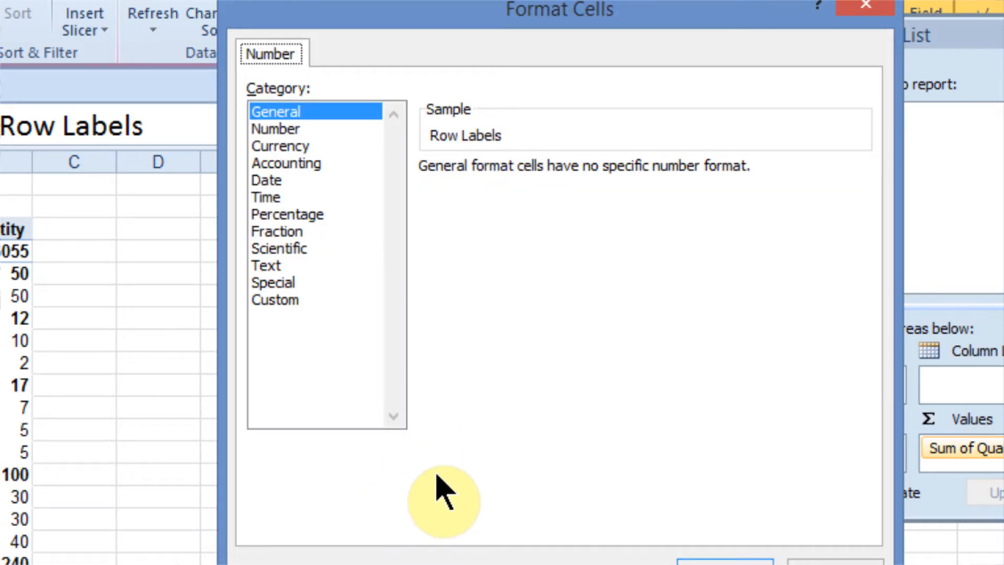
pyautogui.click(277, 128)
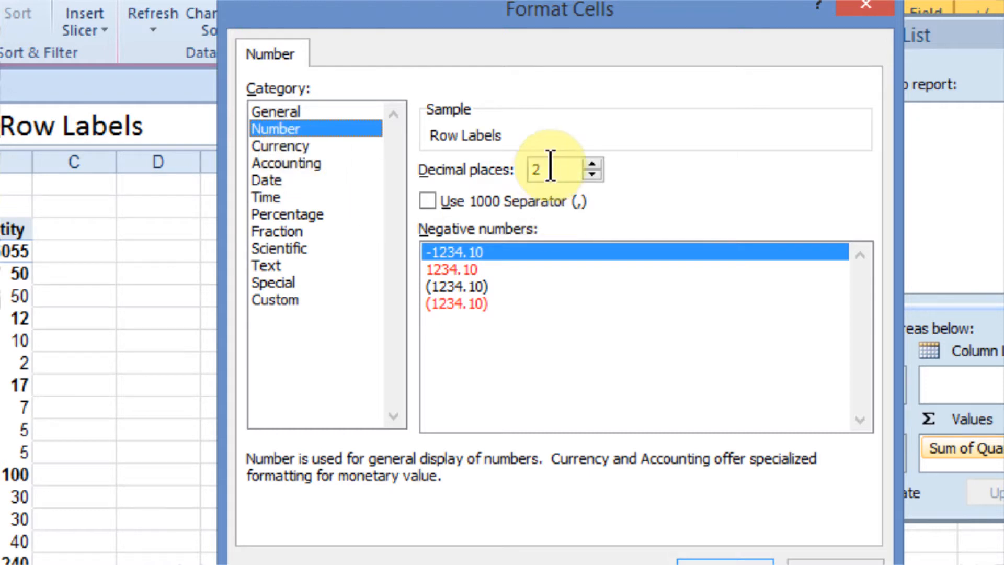
pyautogui.moveTo(548, 167); pyautogui.dragTo(494, 168)
pyautogui.write('0')
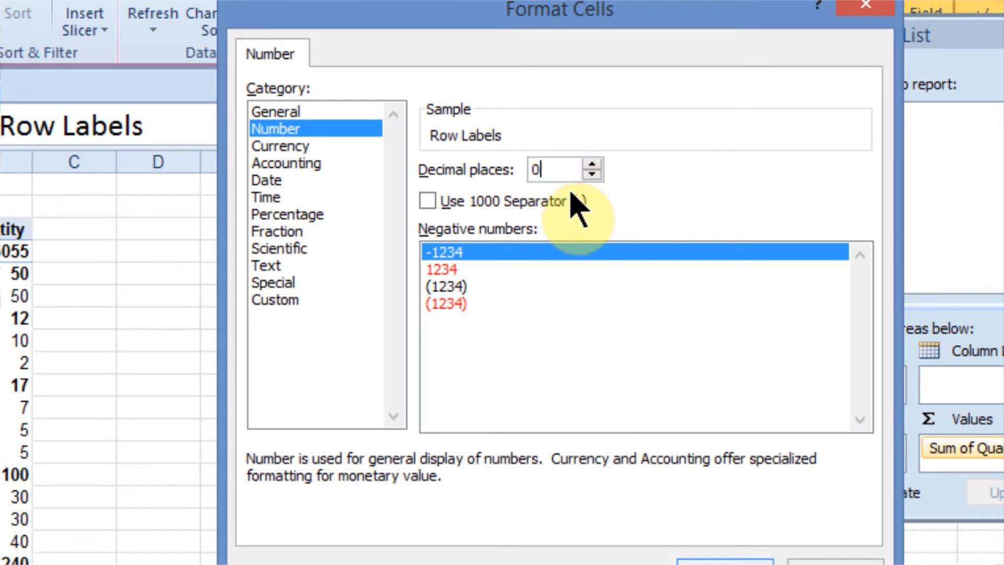
pyautogui.click(426, 202)
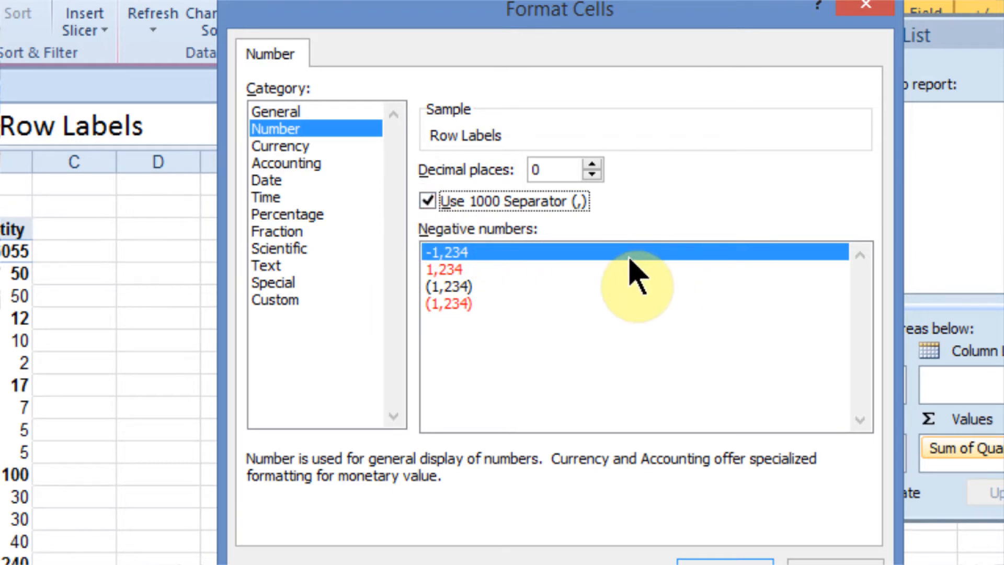
pyautogui.click(725, 561)
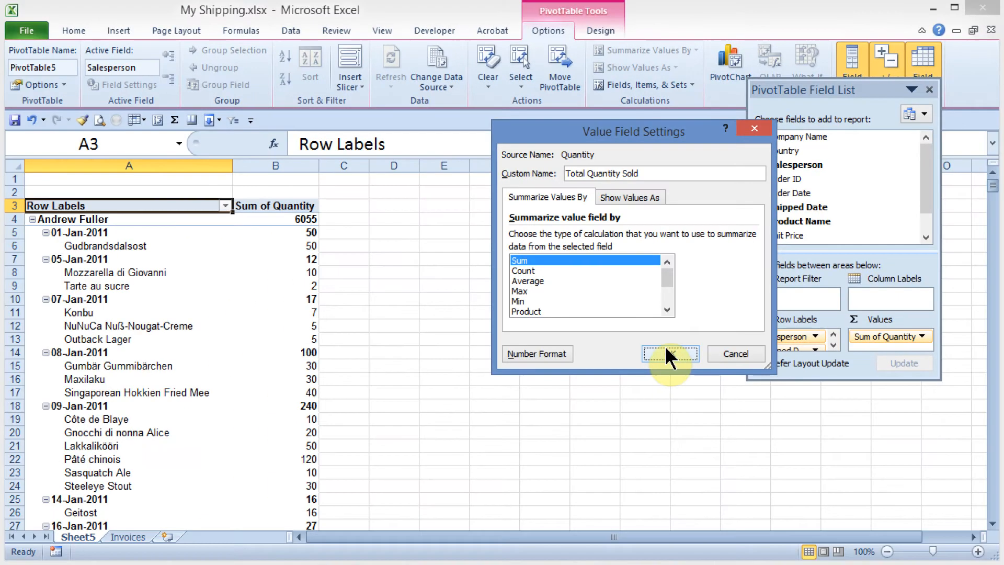
pyautogui.click(669, 358)
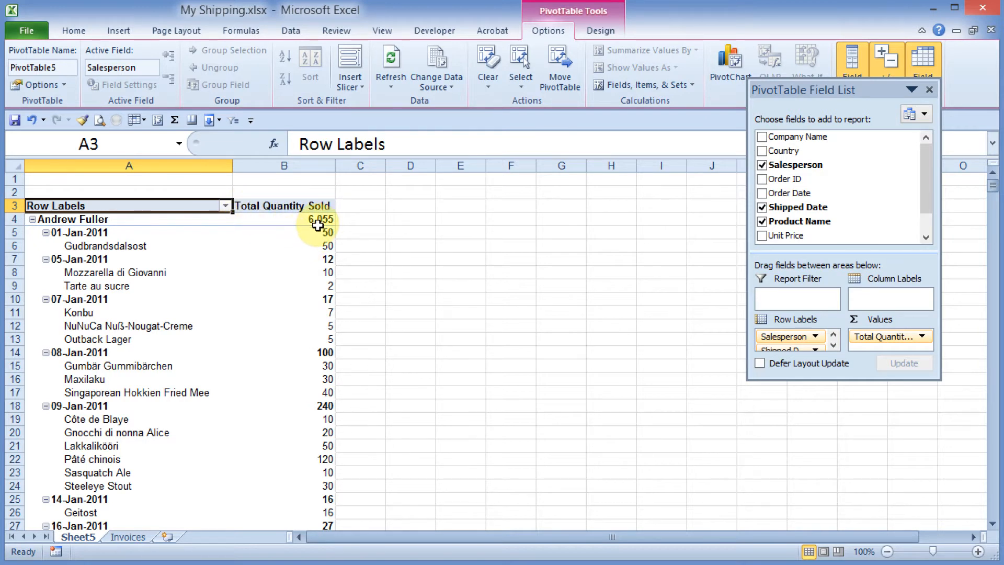
# Collapse the date and product details under the first five salespeople in the PivotTable.
pyautogui.moveTo(316, 223)
pyautogui.press('Down')
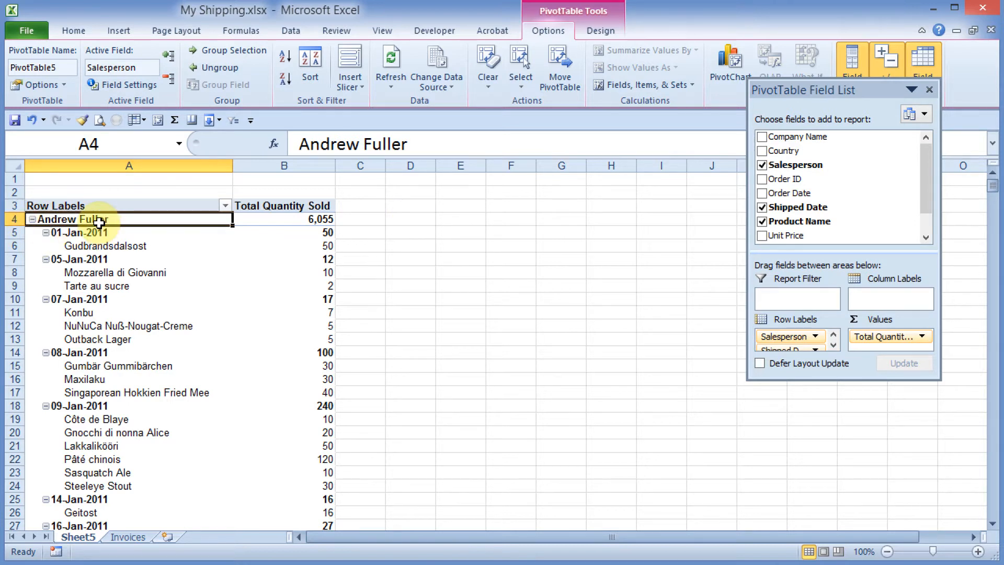
pyautogui.moveTo(100, 223)
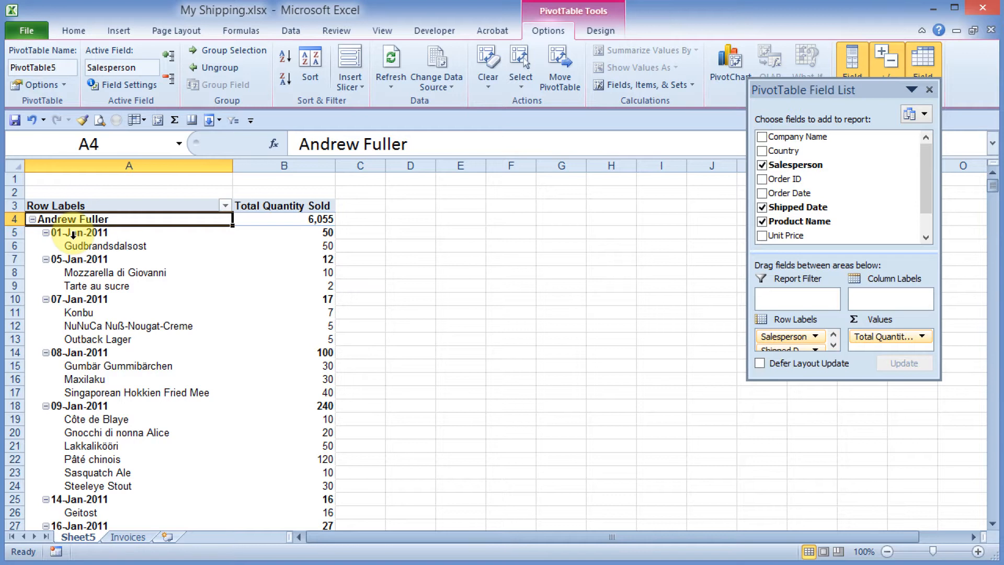
pyautogui.moveTo(141, 252)
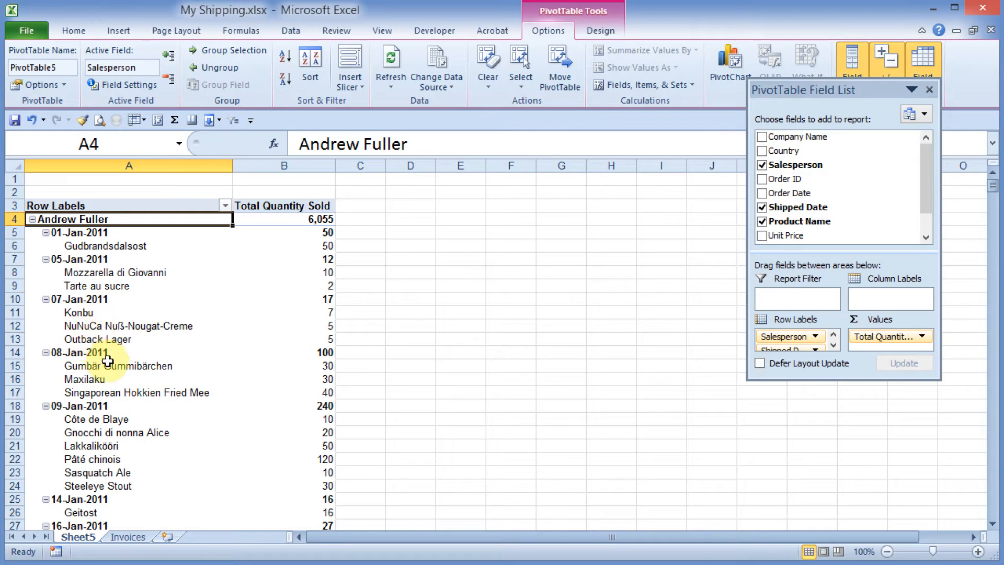
pyautogui.click(32, 219)
pyautogui.click(32, 233)
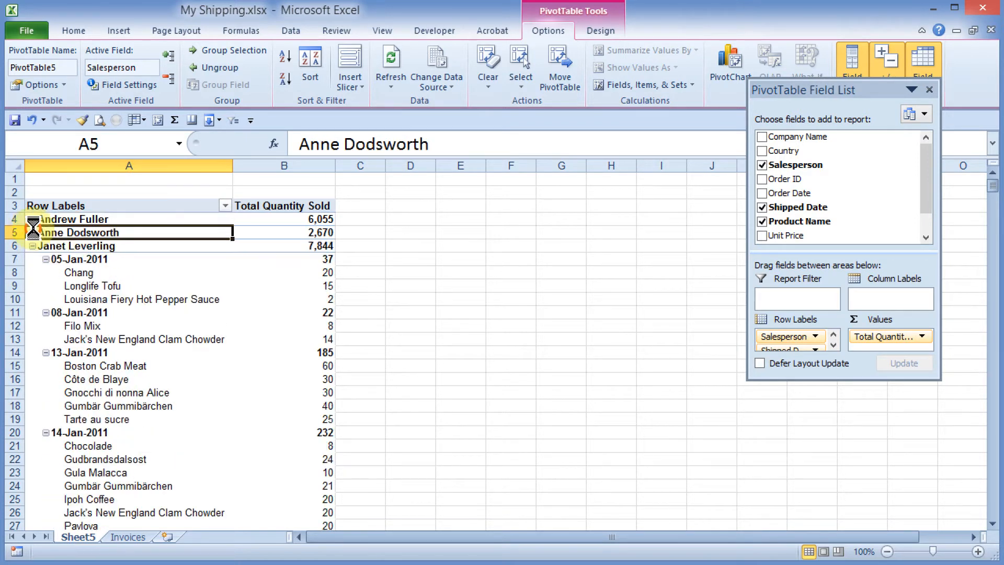
pyautogui.click(32, 246)
pyautogui.click(33, 259)
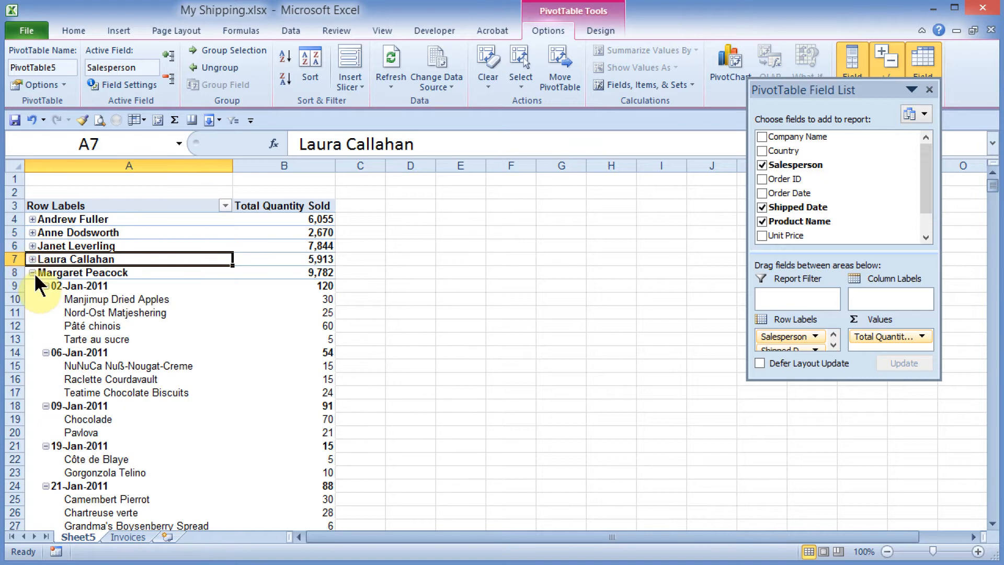
pyautogui.click(32, 272)
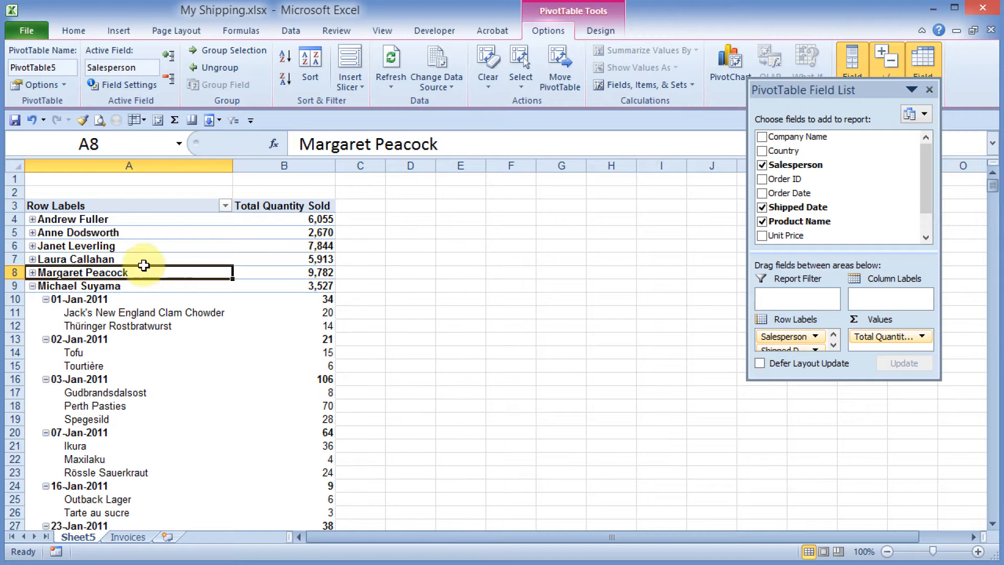
# Expand the details of the five collapsed salespeople again, from the fifth back to the first.
pyautogui.click(32, 273)
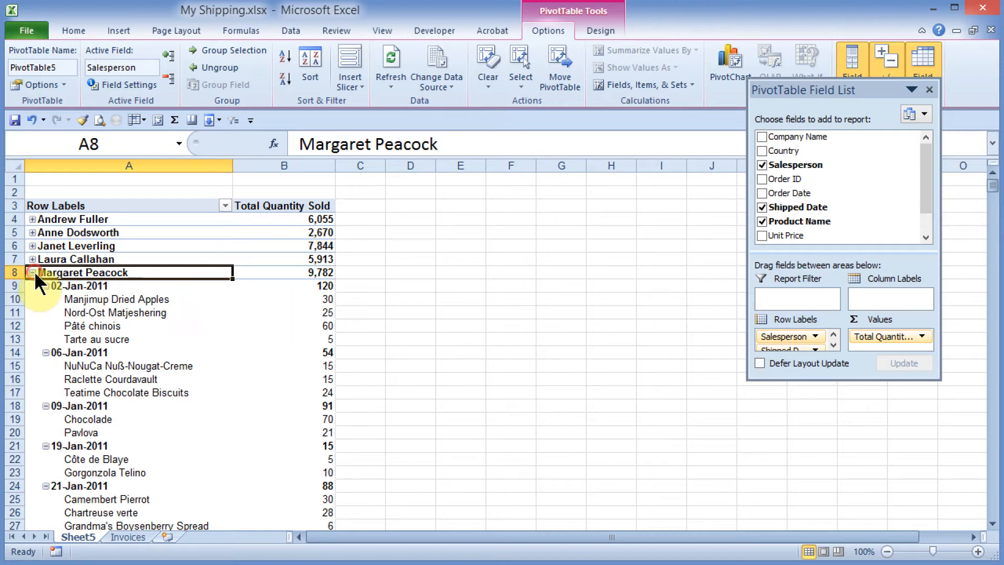
pyautogui.click(32, 259)
pyautogui.click(33, 246)
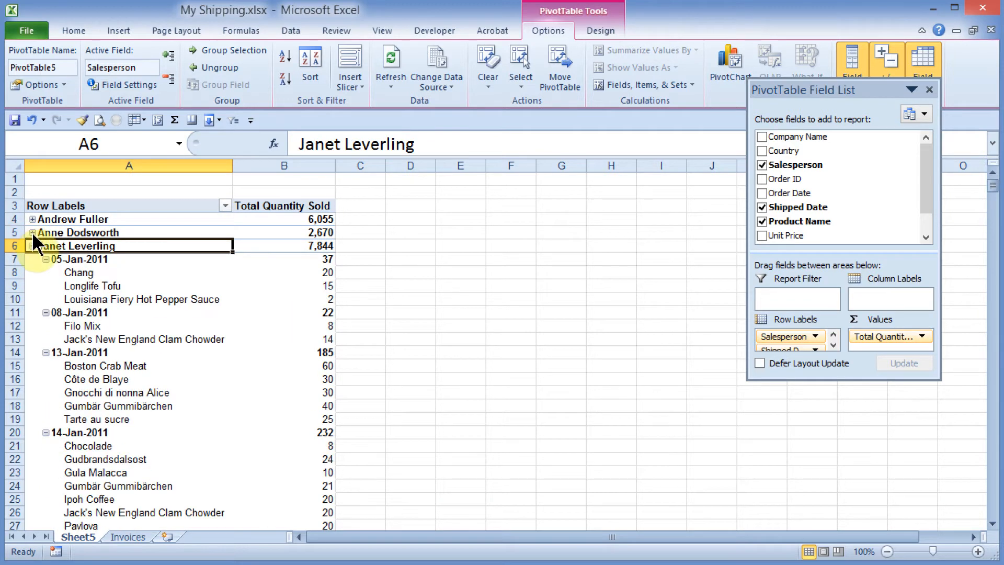
pyautogui.click(32, 233)
pyautogui.click(33, 219)
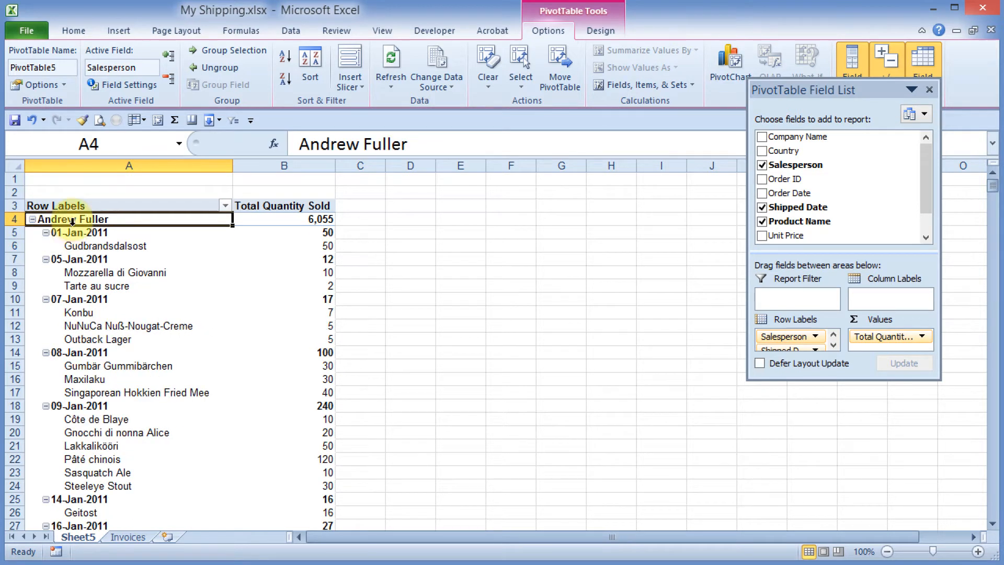
# Move the Salesperson field from the row labels to the report filter.
pyautogui.scroll(-7, 225, 314)
pyautogui.scroll(-12, 230, 316)
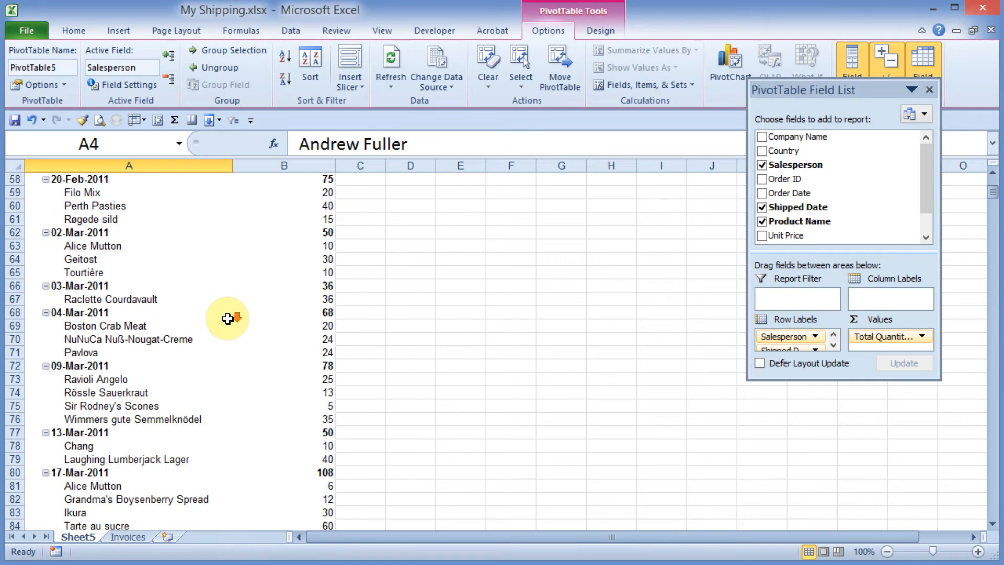
pyautogui.scroll(19, 233, 317)
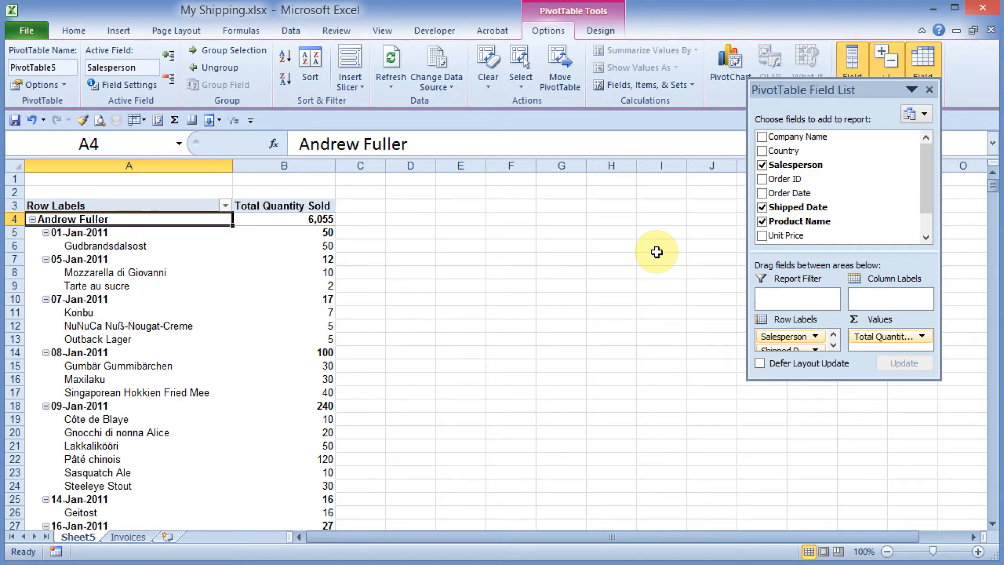
pyautogui.moveTo(787, 165); pyautogui.dragTo(793, 301)
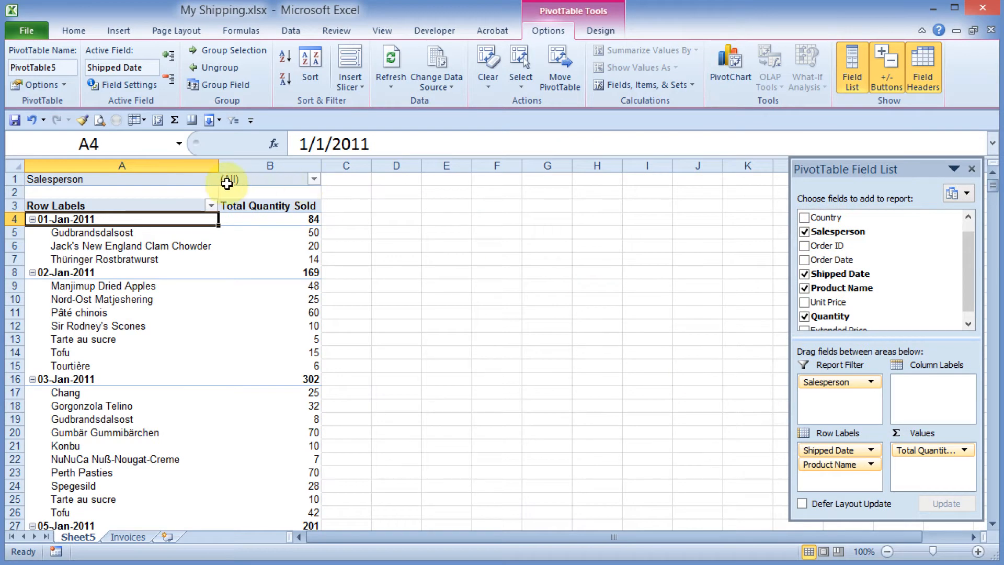
# Enable multiple-item selection in the Salesperson report filter and show only the second salesperson listed.
pyautogui.click(314, 179)
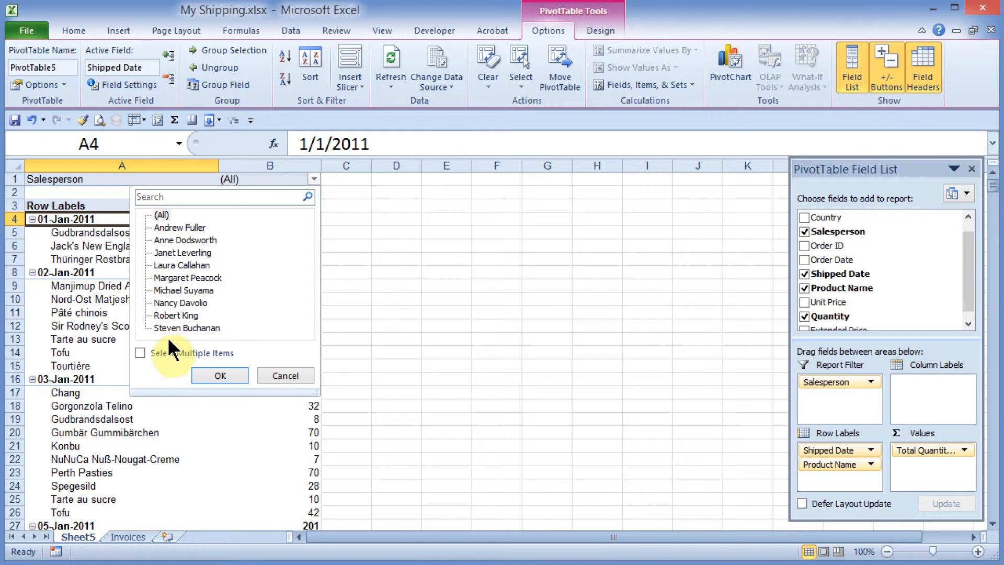
pyautogui.click(140, 353)
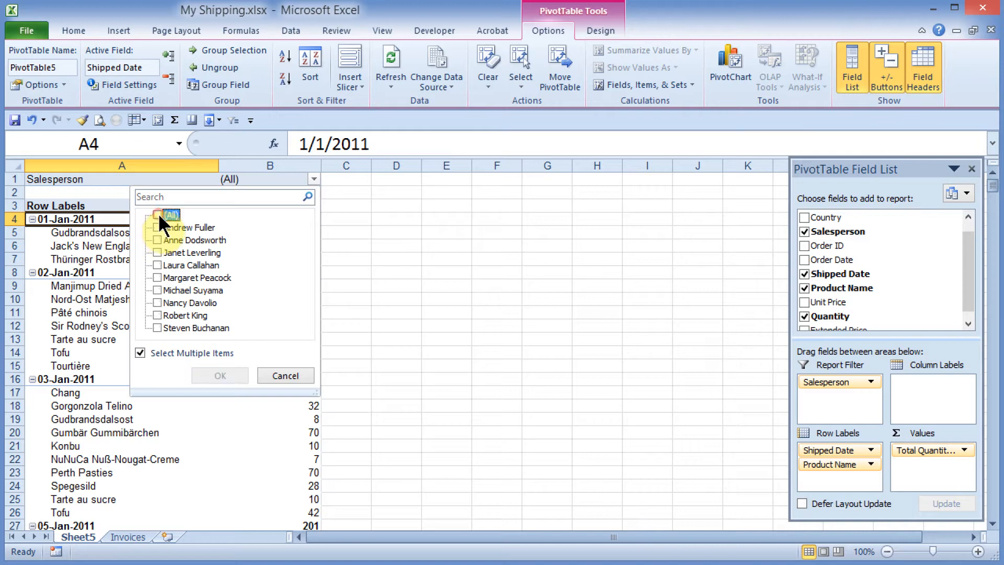
pyautogui.click(157, 240)
pyautogui.click(219, 373)
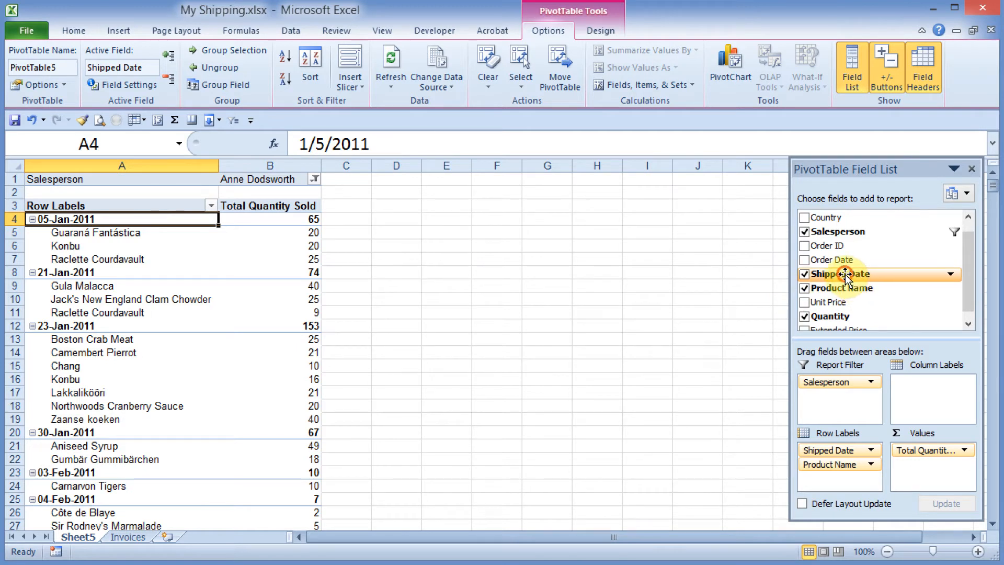
# Move the Shipped Date field to the report filter and use multiple-item selection to include only dates from 01-Jan-2011 to 31-Jan-2011.
pyautogui.moveTo(846, 276); pyautogui.dragTo(842, 405)
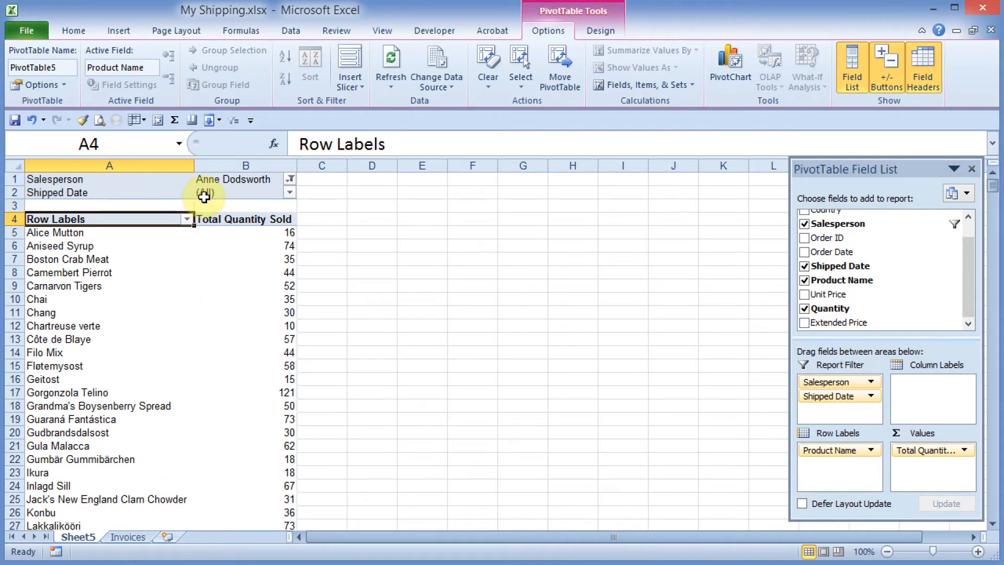
pyautogui.click(289, 193)
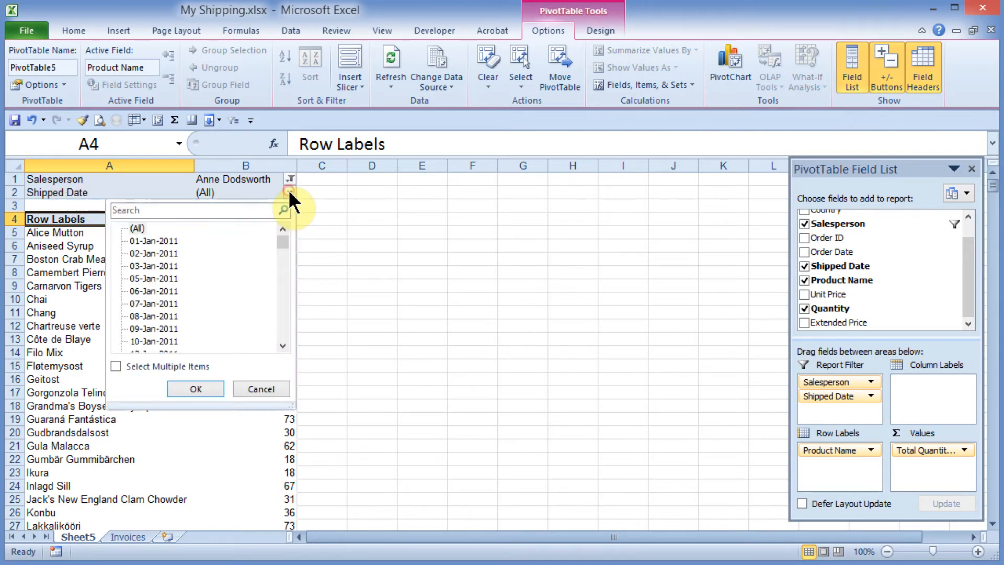
pyautogui.click(115, 366)
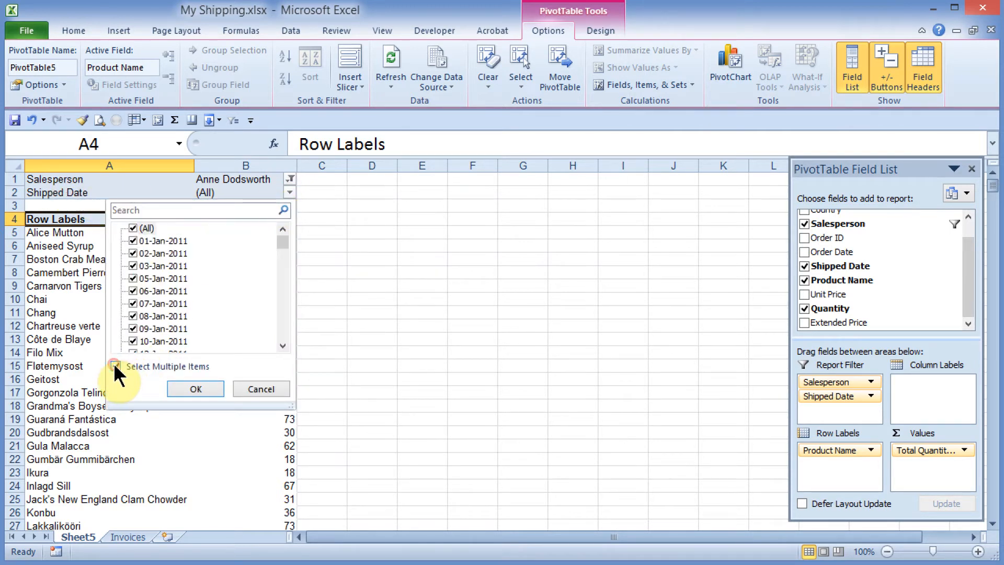
pyautogui.click(132, 240)
pyautogui.click(133, 253)
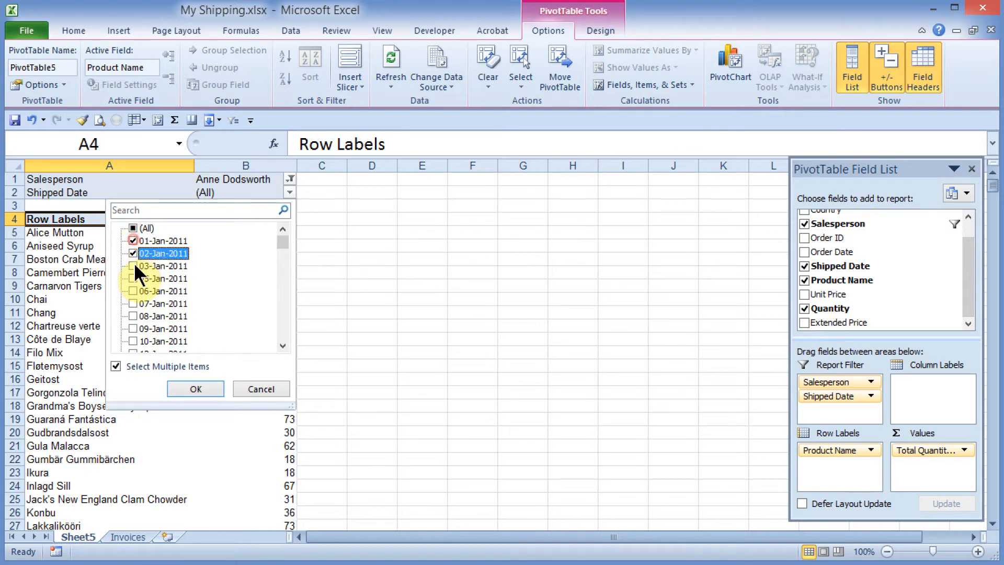
pyautogui.click(133, 266)
pyautogui.click(133, 278)
pyautogui.click(133, 290)
pyautogui.click(133, 304)
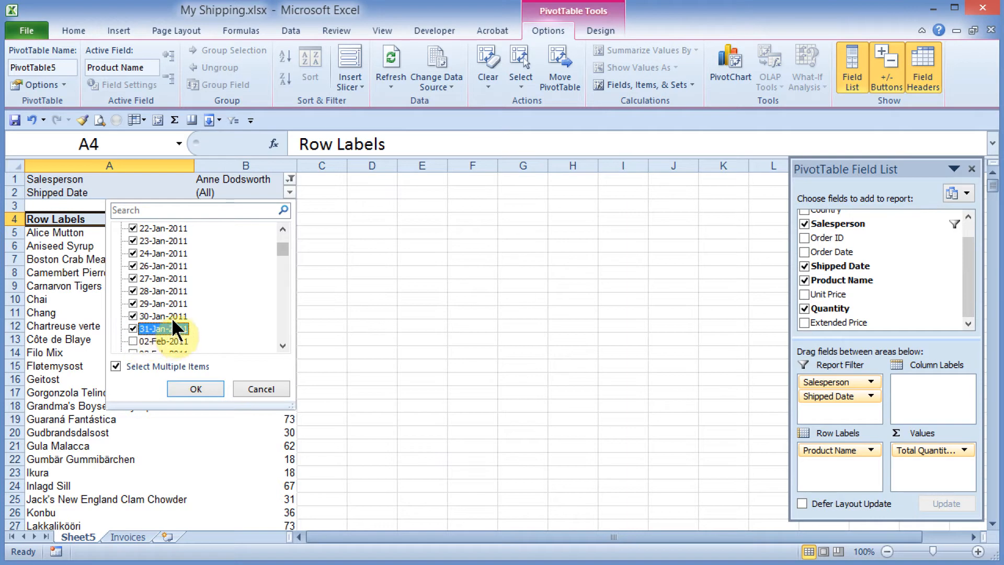
pyautogui.click(197, 396)
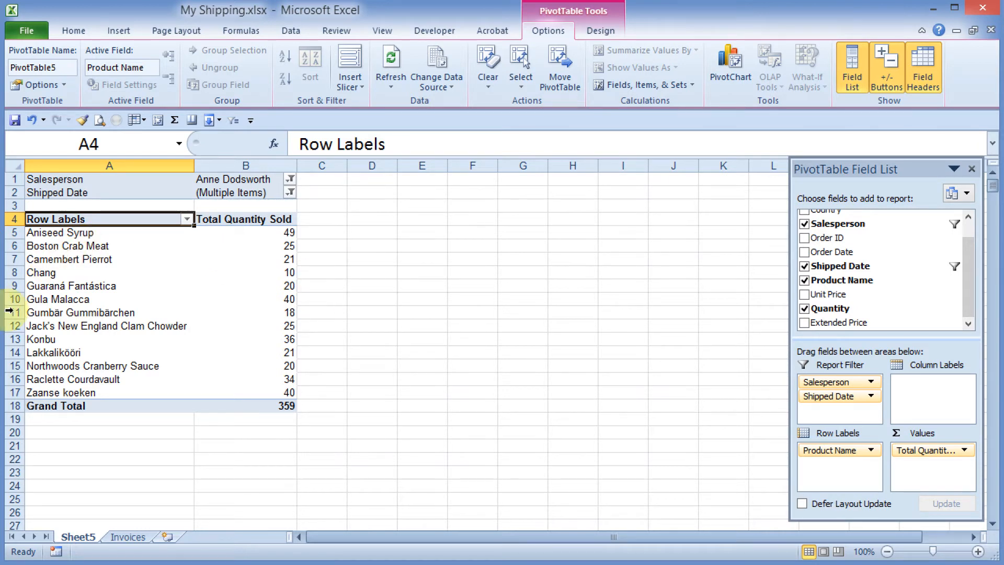
# Add the Company Name field to the row labels and place it above Product Name so products are grouped by company.
pyautogui.scroll(1, 962, 246)
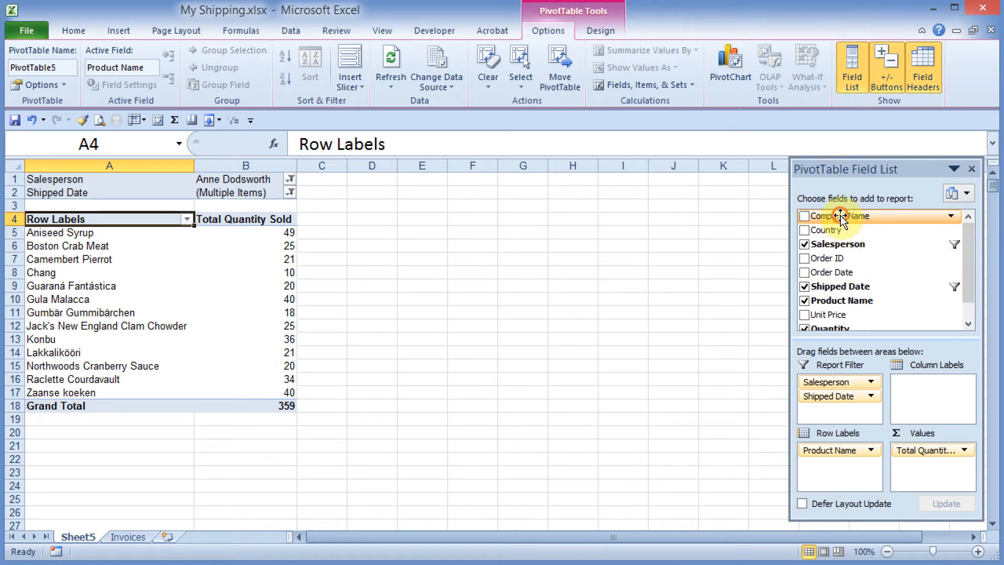
pyautogui.moveTo(841, 216); pyautogui.dragTo(829, 466)
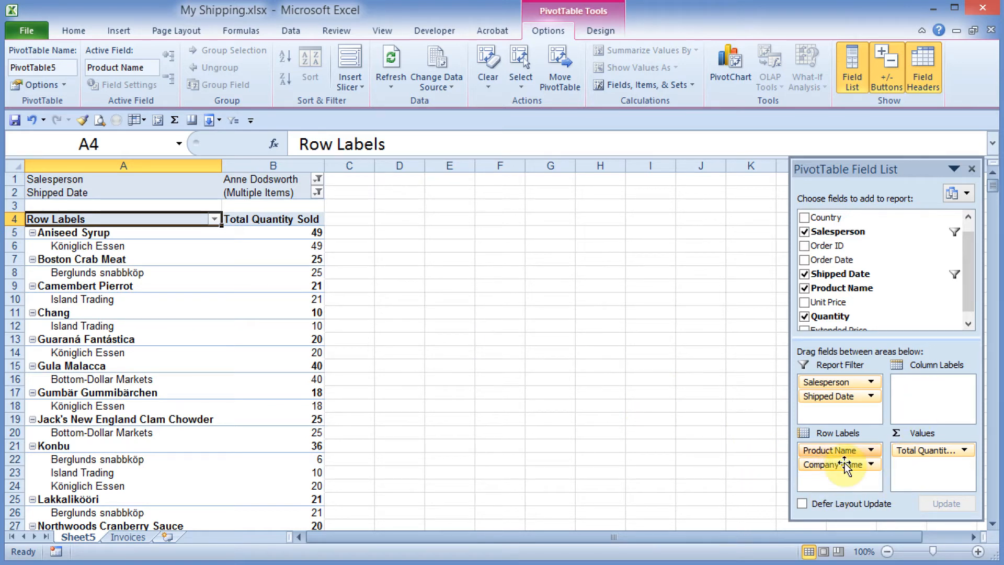
pyautogui.moveTo(836, 464)
pyautogui.mouseDown()
pyautogui.moveTo(846, 451)
pyautogui.moveTo(837, 467)
pyautogui.moveTo(836, 450)
pyautogui.mouseUp()
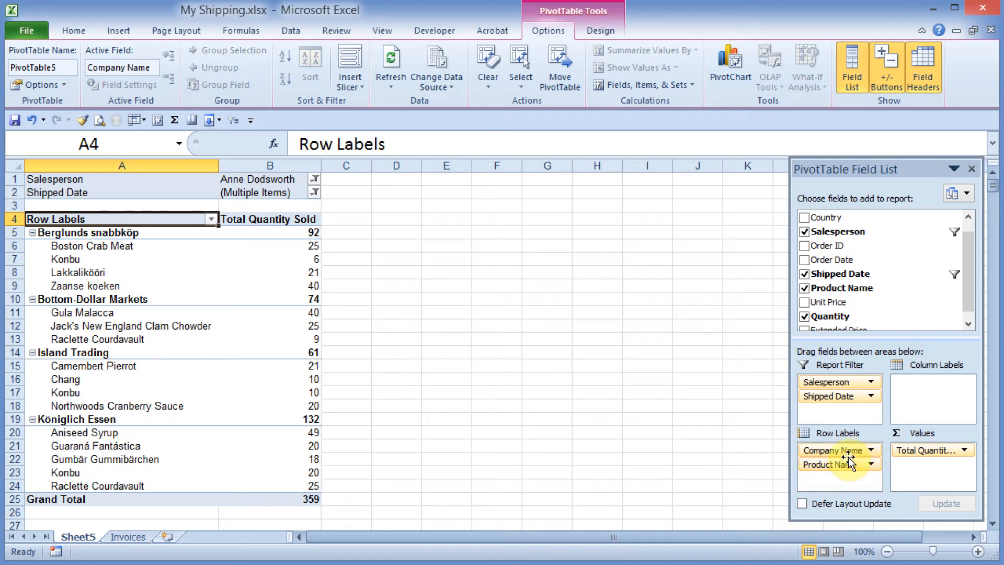
# Try Company Name as column labels, swap it with Product Name, and return both fields to the row labels.
pyautogui.moveTo(838, 457); pyautogui.dragTo(933, 389)
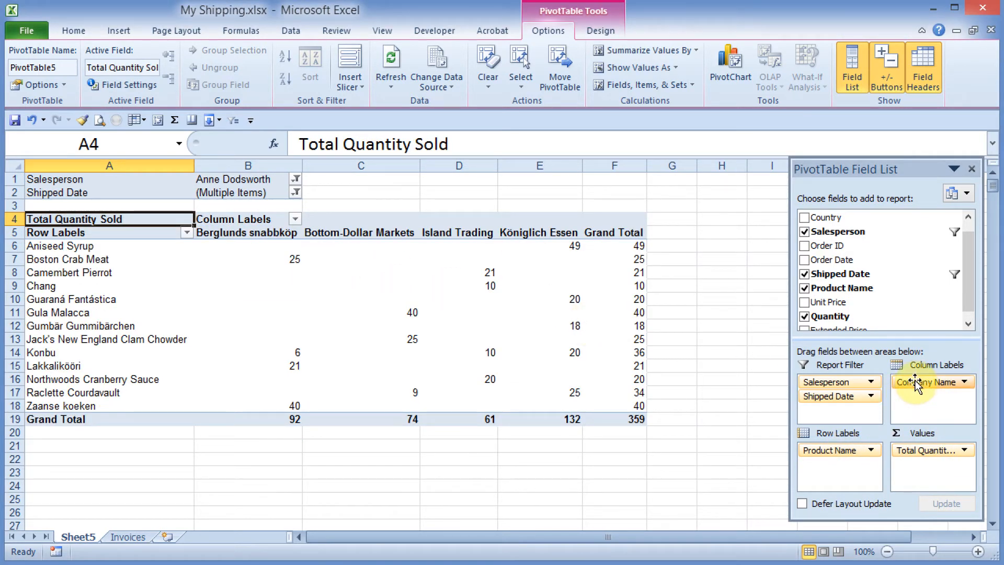
pyautogui.moveTo(915, 384)
pyautogui.mouseDown()
pyautogui.moveTo(829, 471)
pyautogui.moveTo(926, 387)
pyautogui.mouseUp()
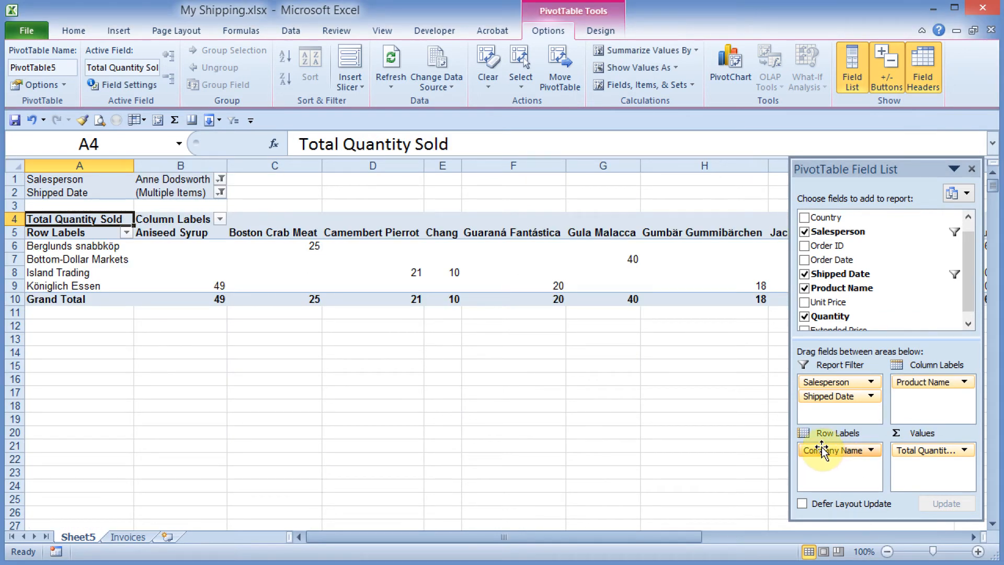
pyautogui.moveTo(931, 382); pyautogui.dragTo(832, 454)
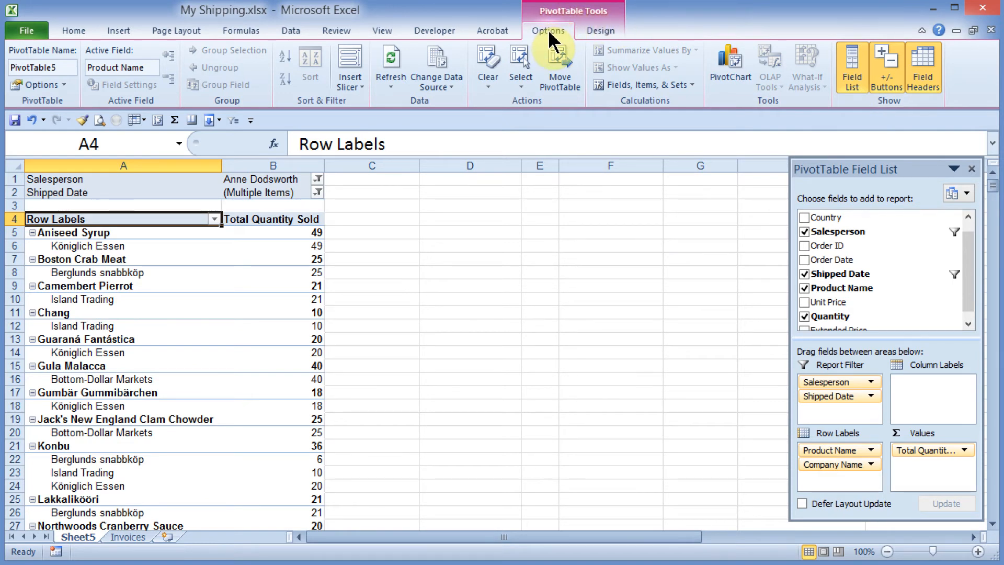
# Switch the PivotTable field list, expand/collapse buttons and field headers off and back on one after another.
pyautogui.click(852, 68)
pyautogui.click(853, 68)
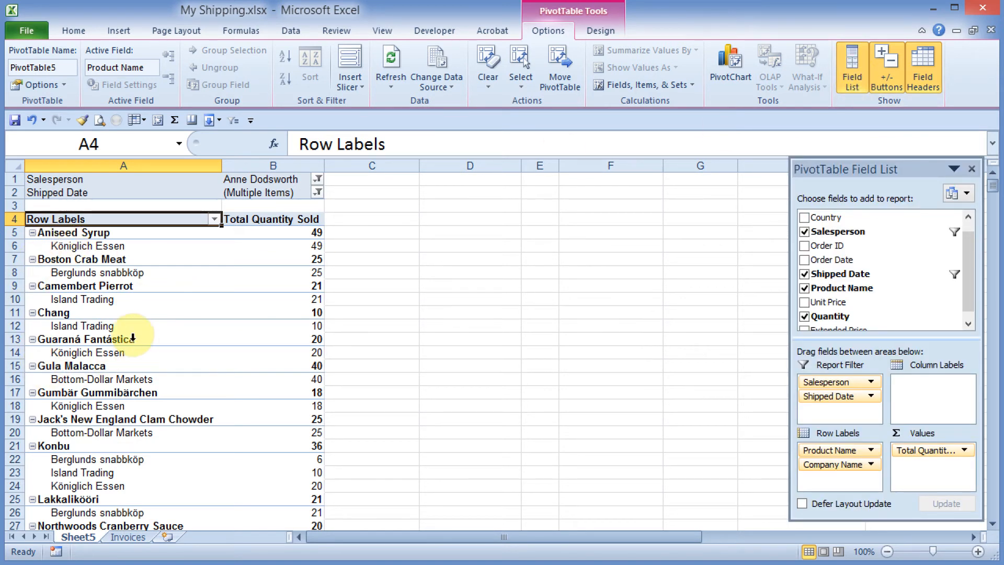
pyautogui.click(890, 78)
pyautogui.click(889, 79)
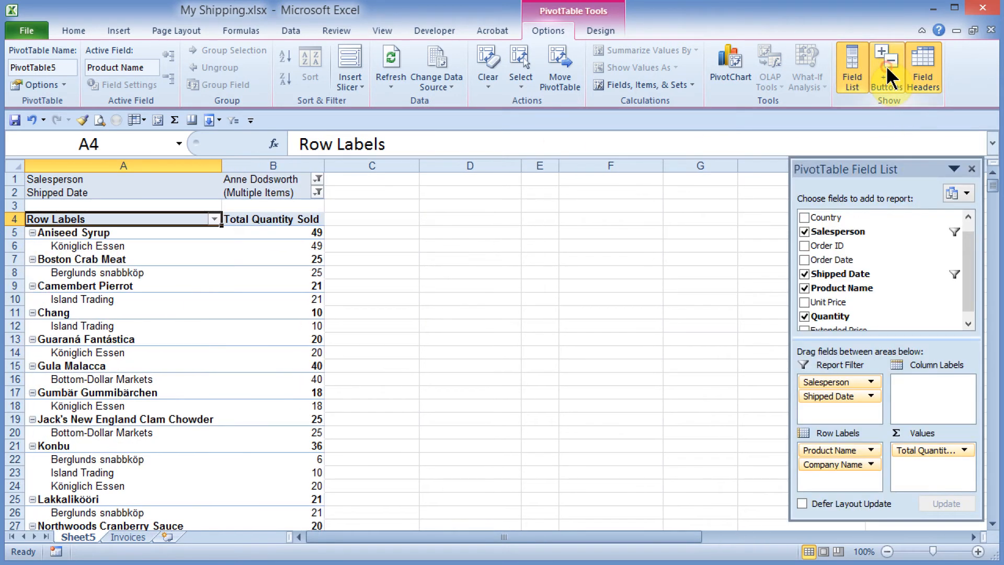
pyautogui.click(919, 76)
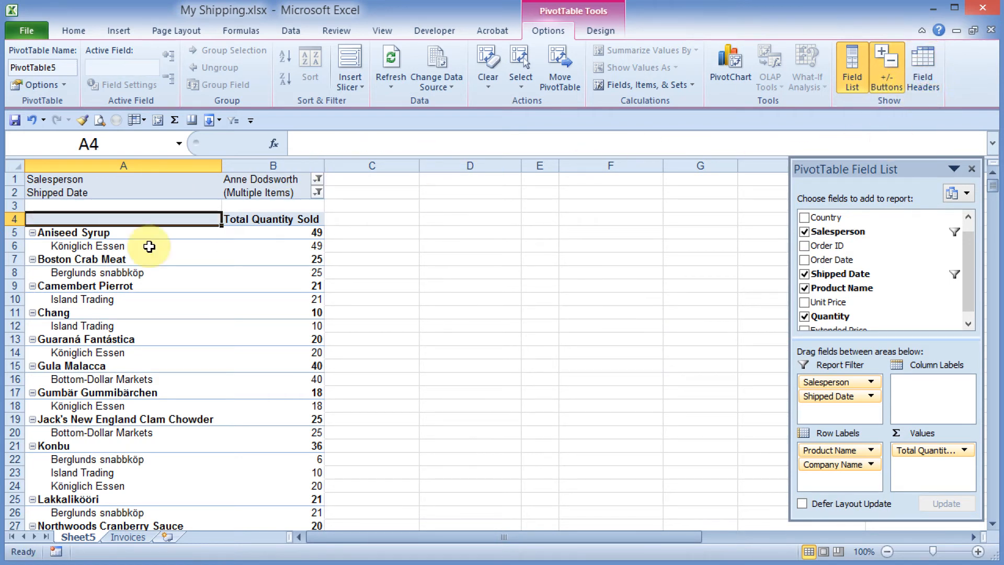
pyautogui.click(922, 71)
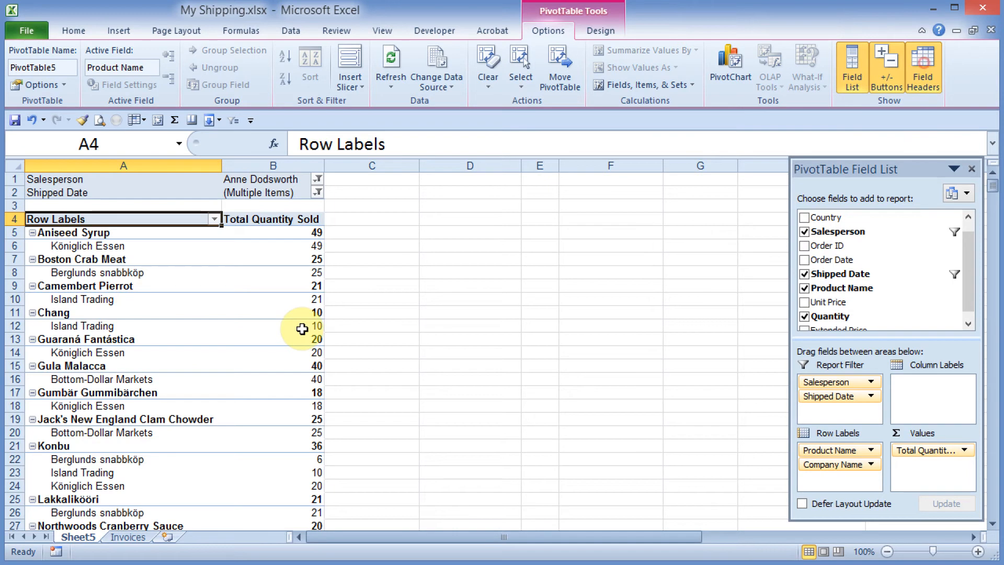
pyautogui.moveTo(302, 328)
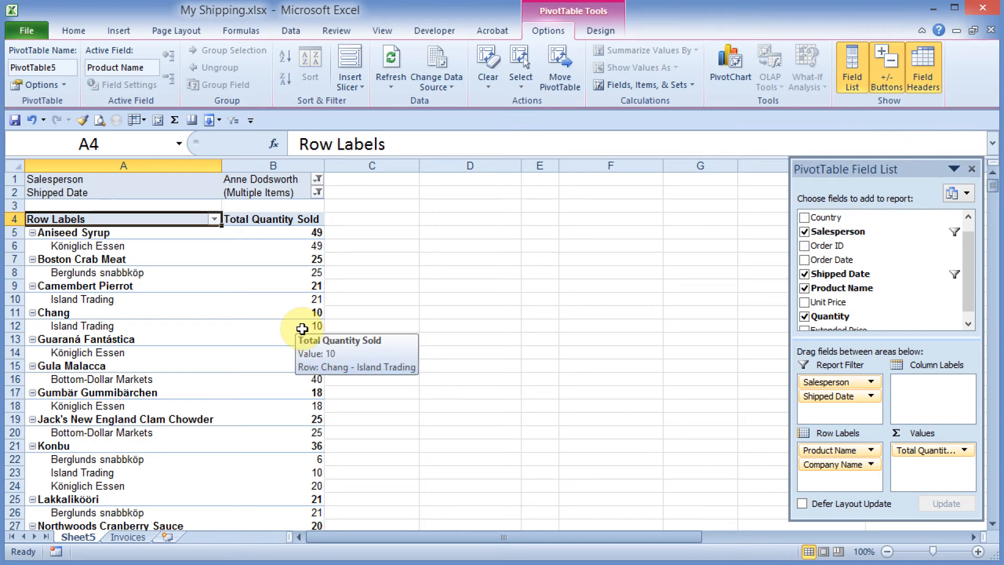
# Hide the PivotTable field list and show all subtotals at the bottom of each group.
pyautogui.click(844, 83)
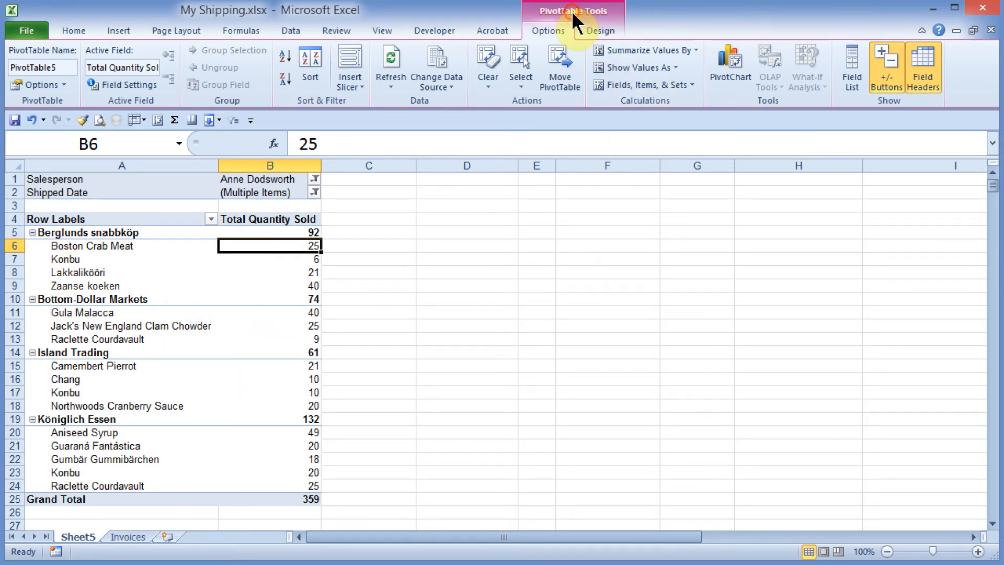
pyautogui.click(595, 33)
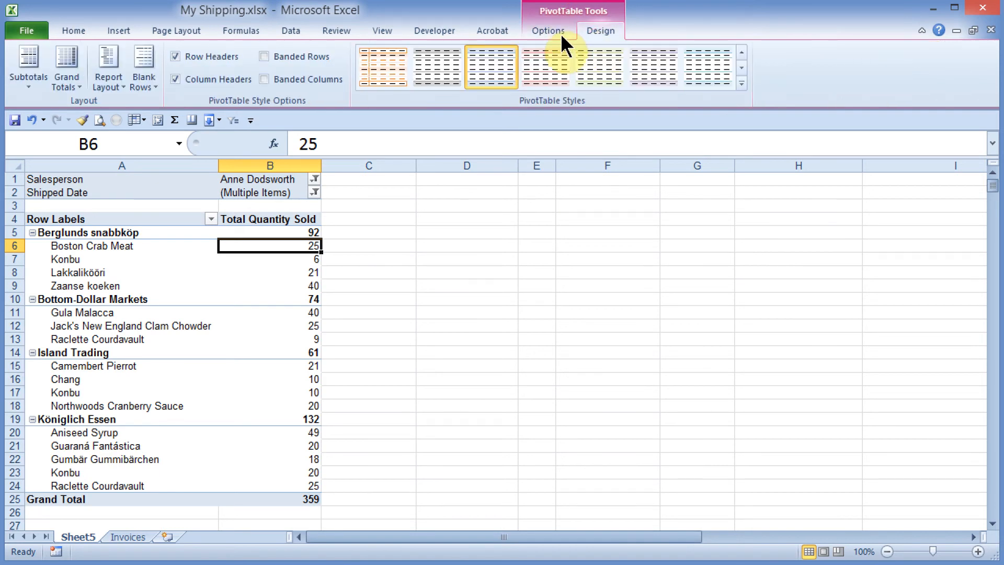
pyautogui.click(29, 78)
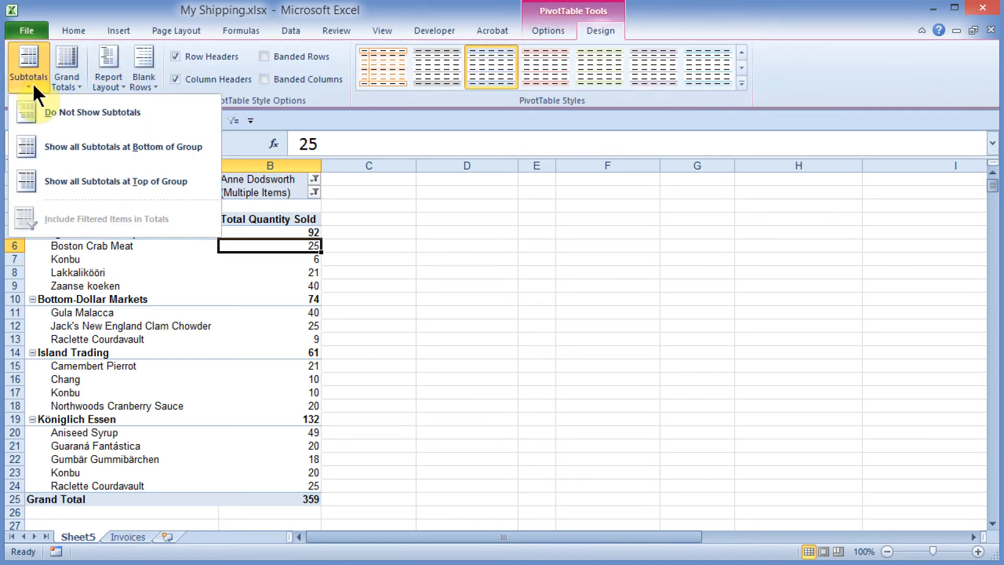
pyautogui.click(116, 148)
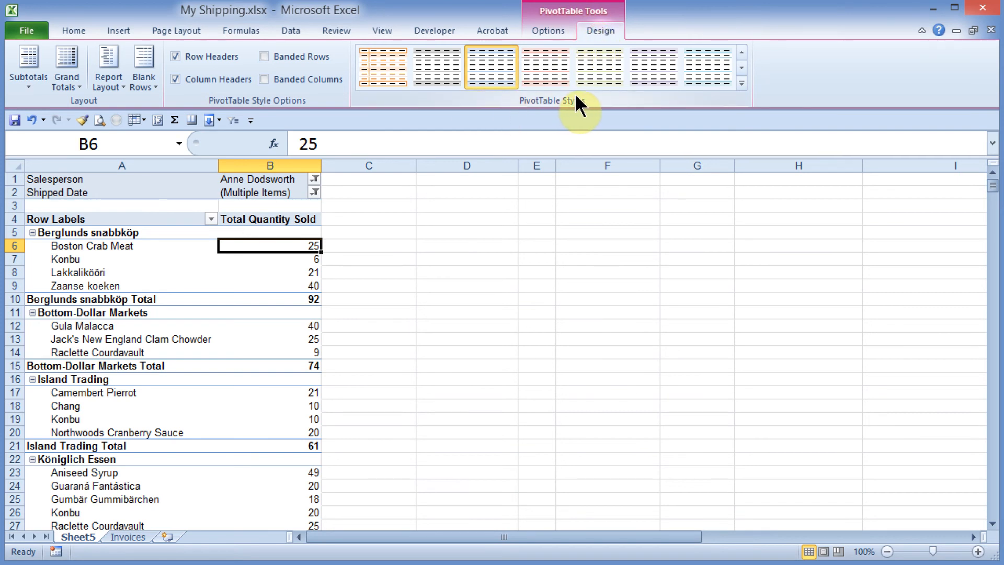
# Apply the blue PivotTable style from the second row of the Medium group and turn on banded rows.
pyautogui.click(741, 84)
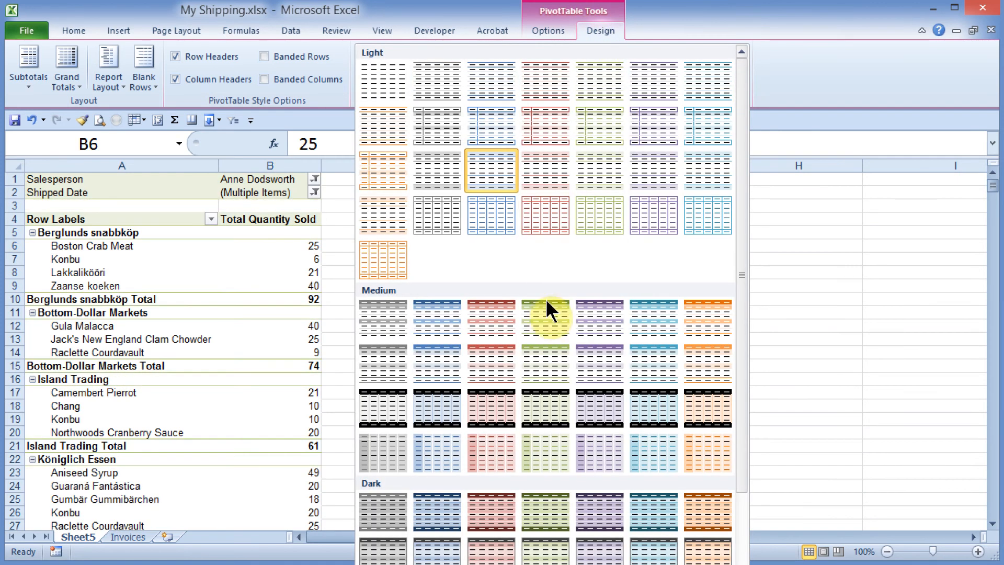
pyautogui.press('Escape')
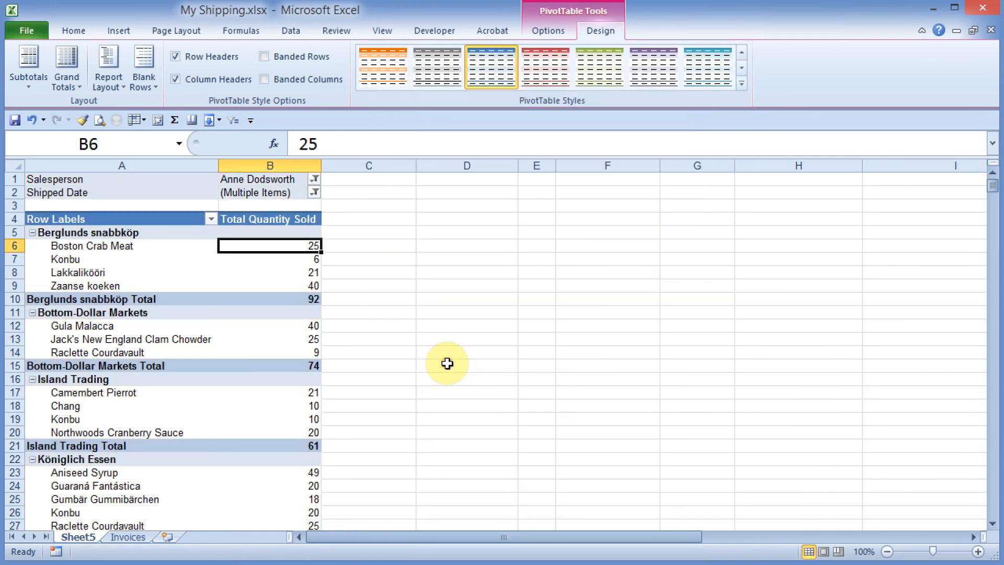
pyautogui.click(264, 56)
pyautogui.click(264, 56)
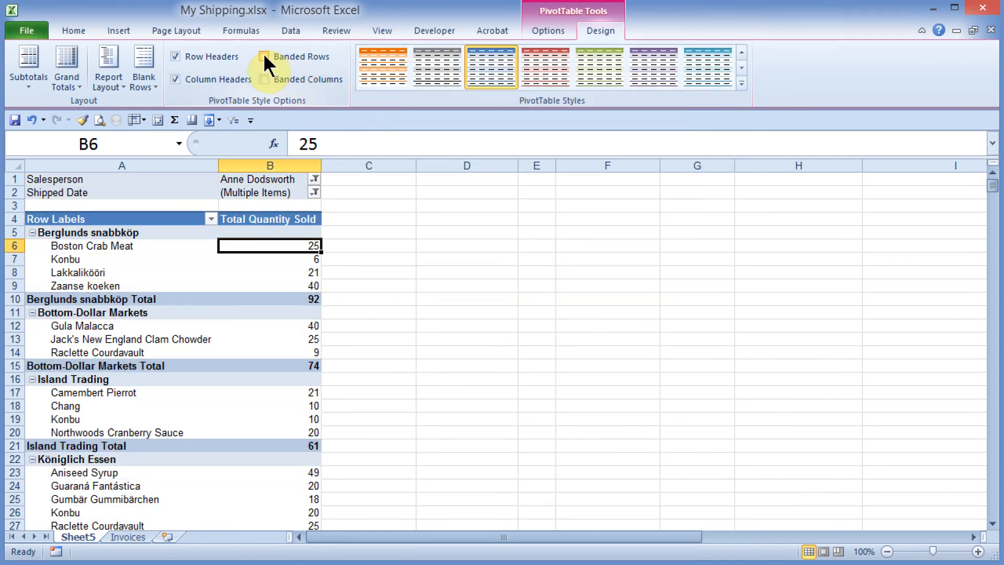
pyautogui.click(264, 57)
pyautogui.click(264, 57)
pyautogui.click(264, 56)
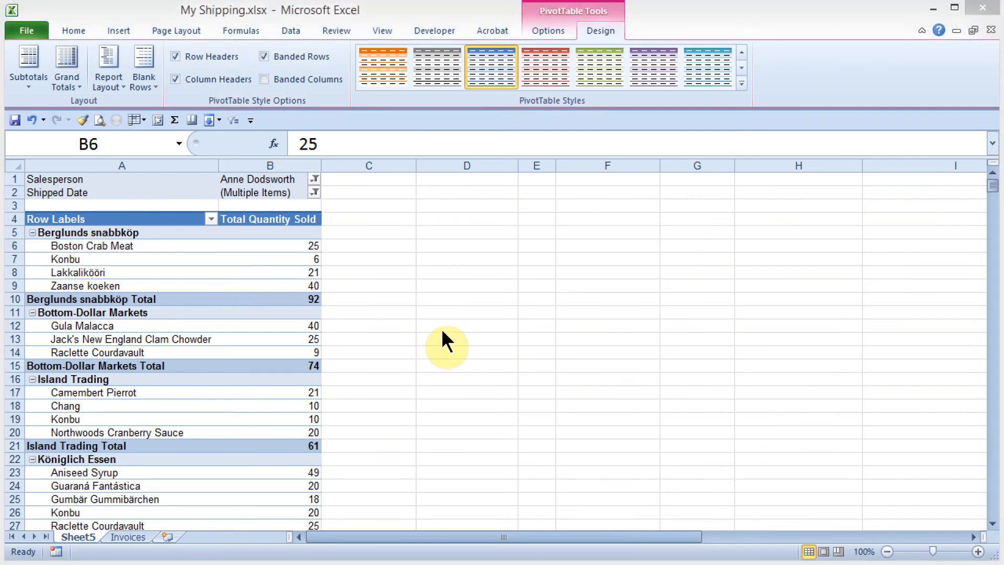
# View the Invoices source data, return to Sheet5, and make two copies of that PivotTable sheet before Invoices.
pyautogui.click(129, 537)
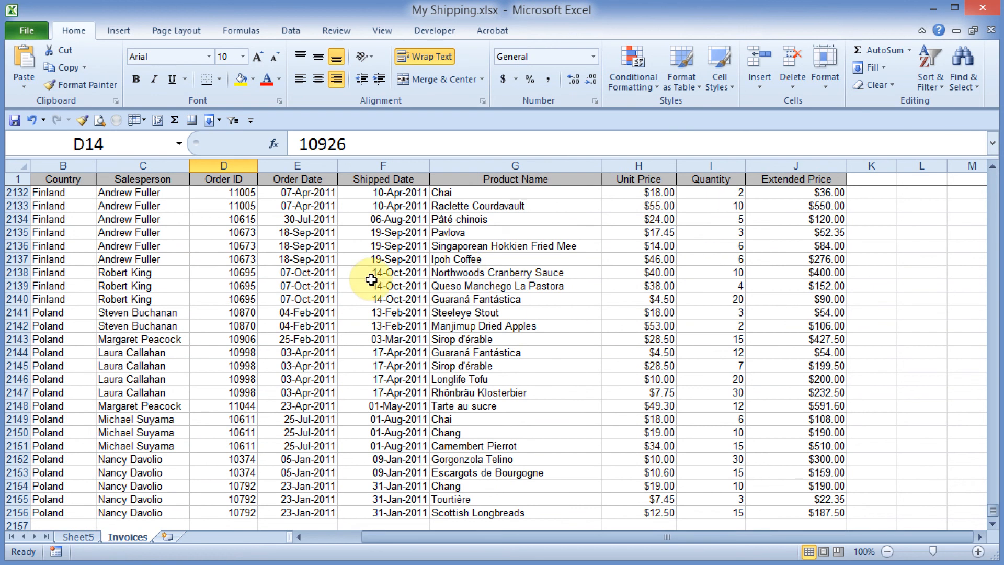
pyautogui.click(78, 537)
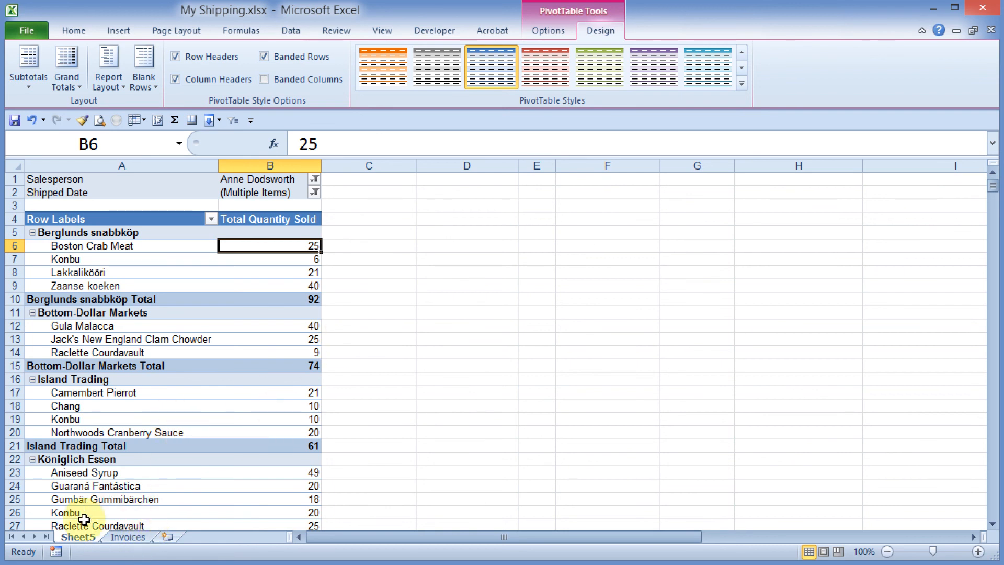
pyautogui.moveTo(83, 537); pyautogui.dragTo(185, 528)
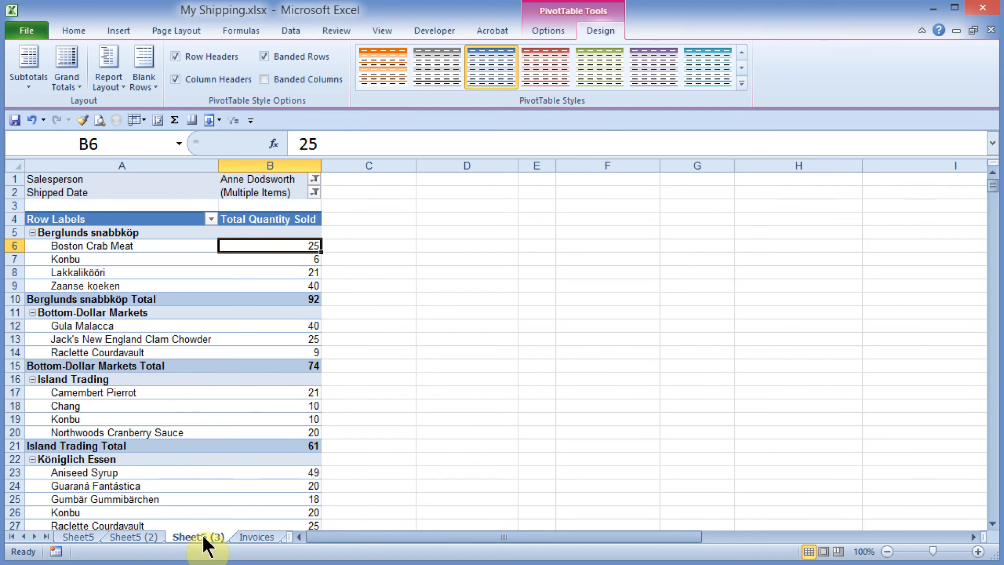